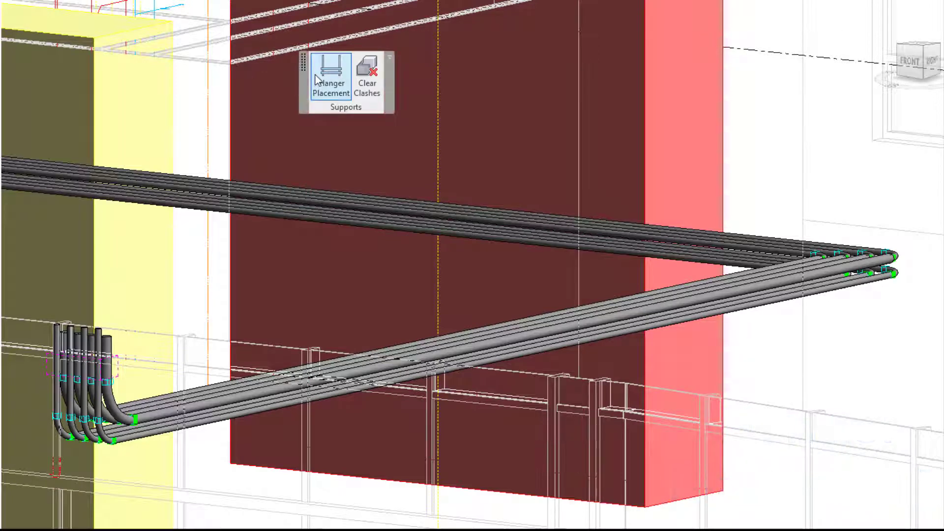
Pick the lower conduit run for hangers and load the 6'-0" - No Minerallac Hanger profile's settings
left_click(325, 99)
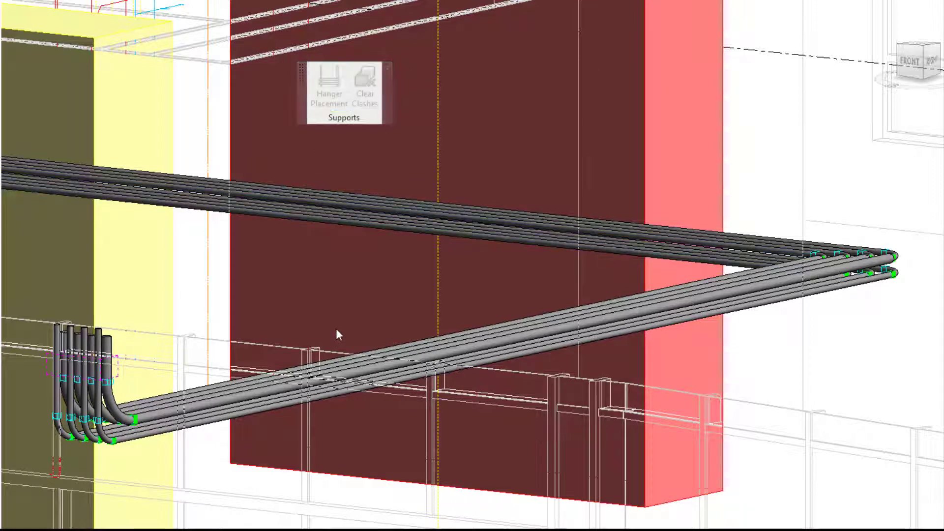
left_click(318, 419)
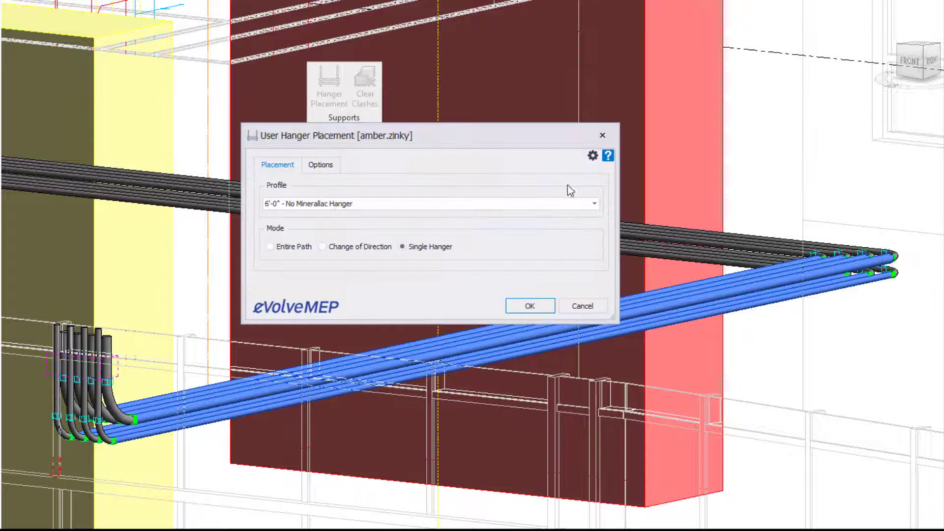
left_click(593, 156)
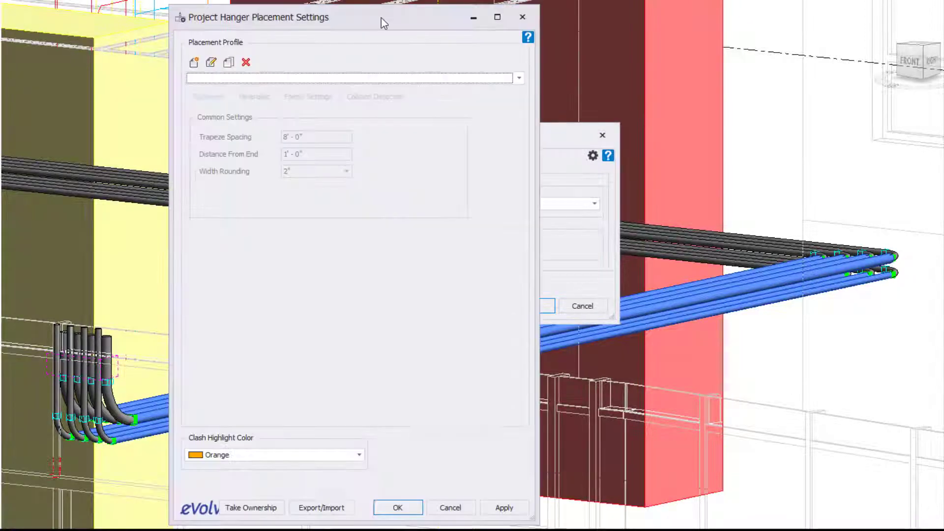
left_click(326, 77)
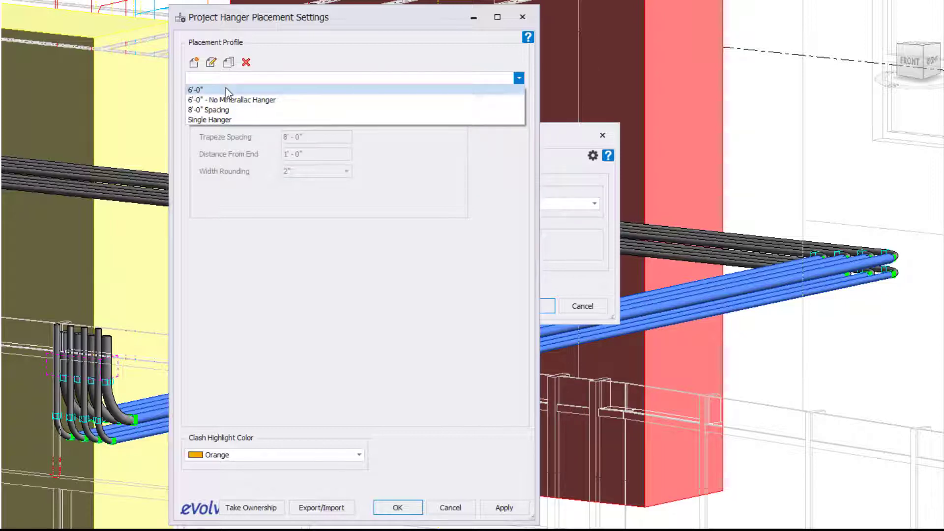
left_click(283, 101)
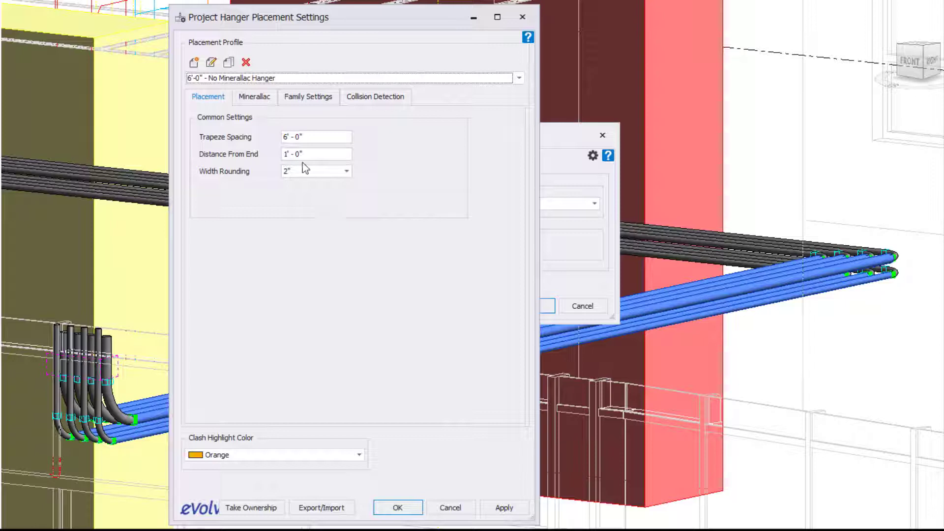
left_click(251, 98)
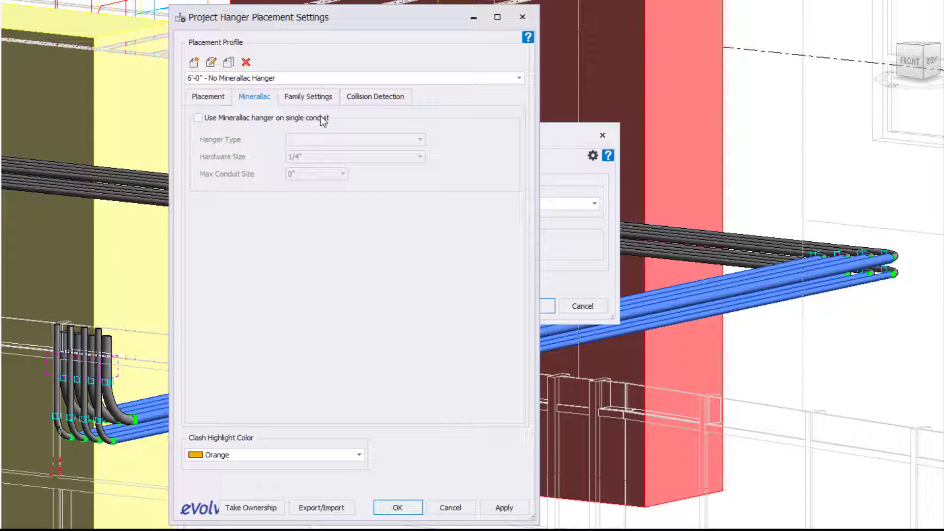
left_click(323, 98)
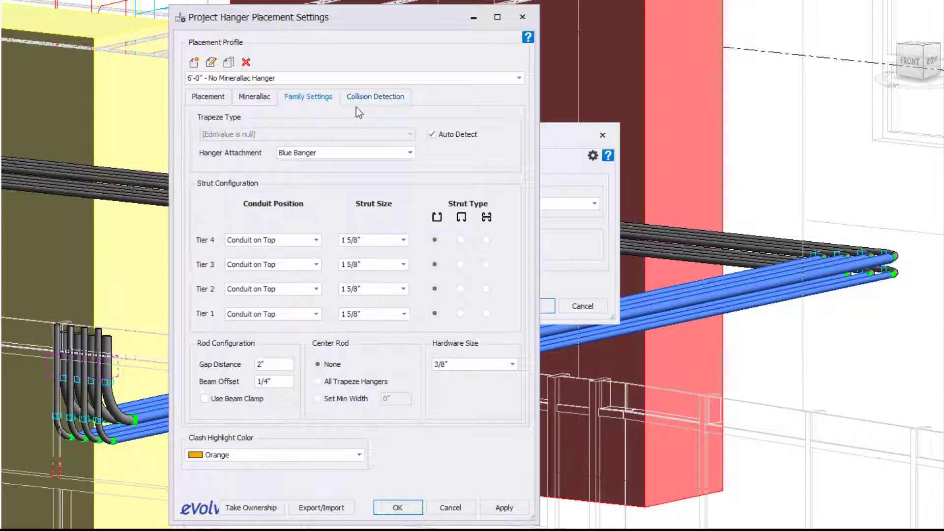
Keep Blue Banger attachment, Conduit on Top for Tier 4 and 3/8" hardware; view collision detection
mouse_move(452, 137)
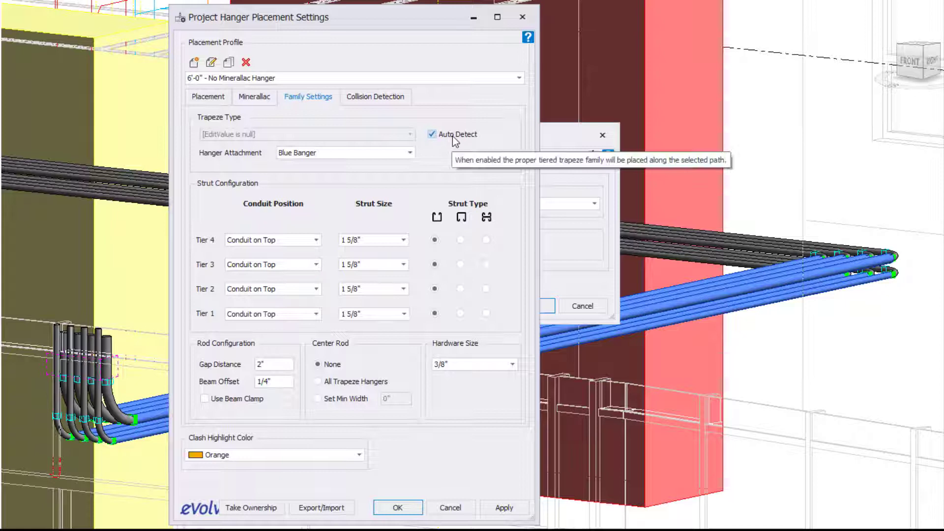
left_click(409, 156)
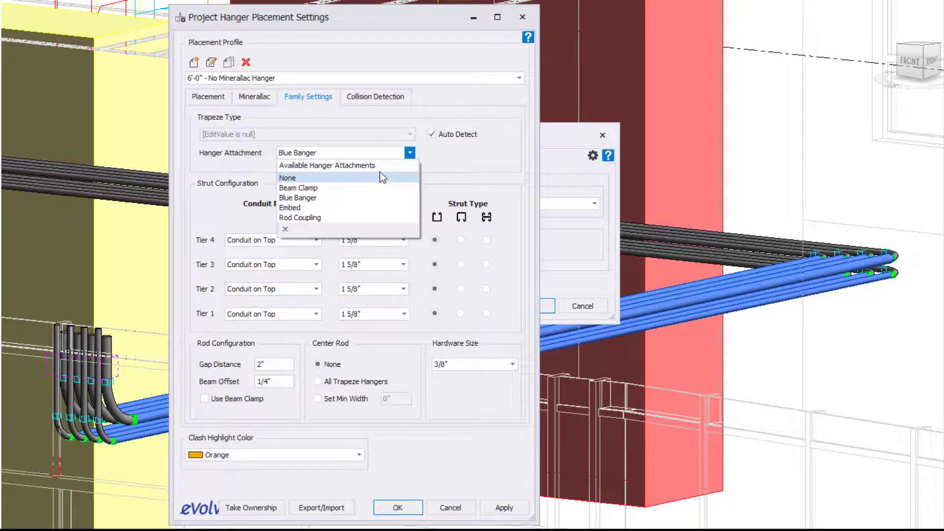
left_click(455, 164)
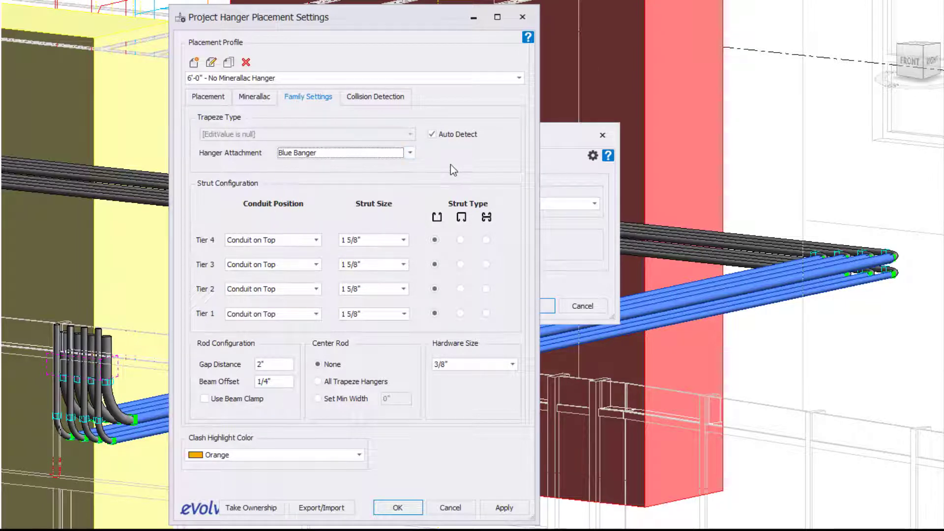
left_click(301, 241)
left_click(324, 229)
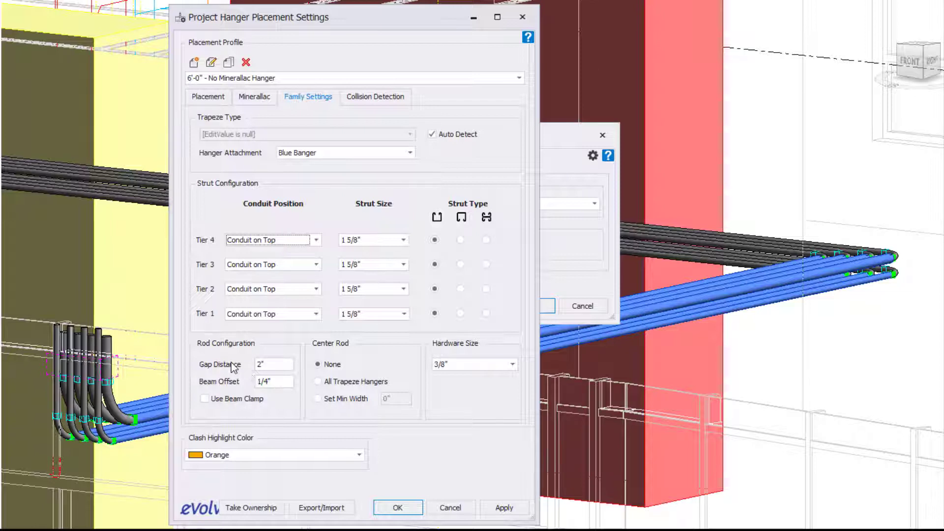
mouse_move(234, 368)
left_click(509, 365)
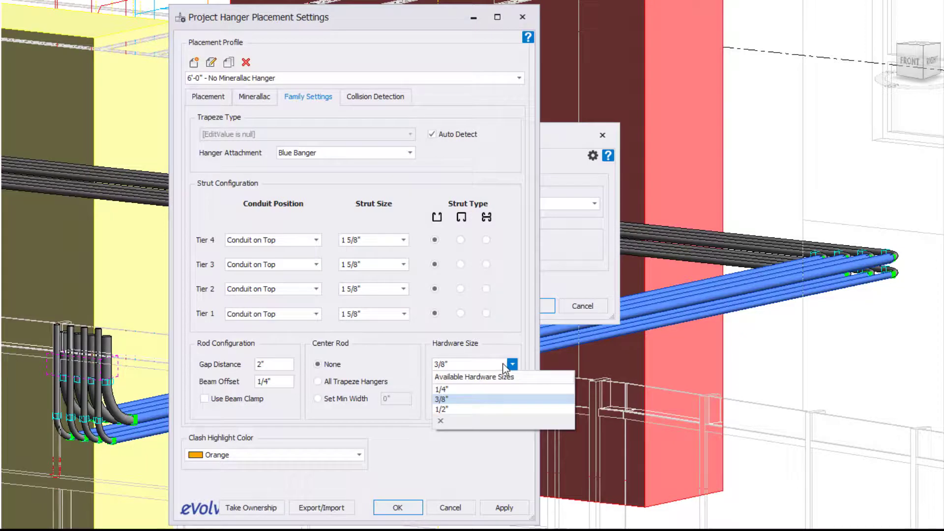
left_click(509, 364)
left_click(375, 101)
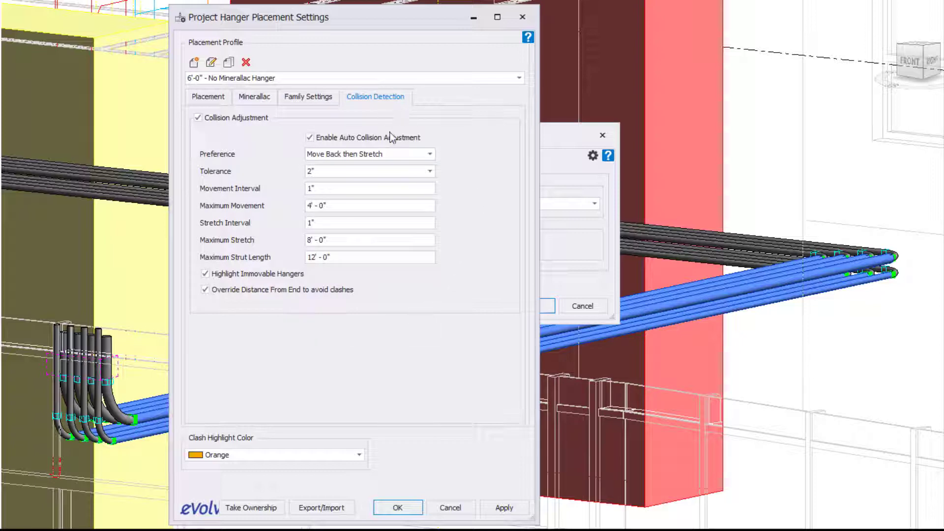
Keep Orange as the clash highlight colour and accept the project hanger settings
mouse_move(393, 143)
left_click(259, 461)
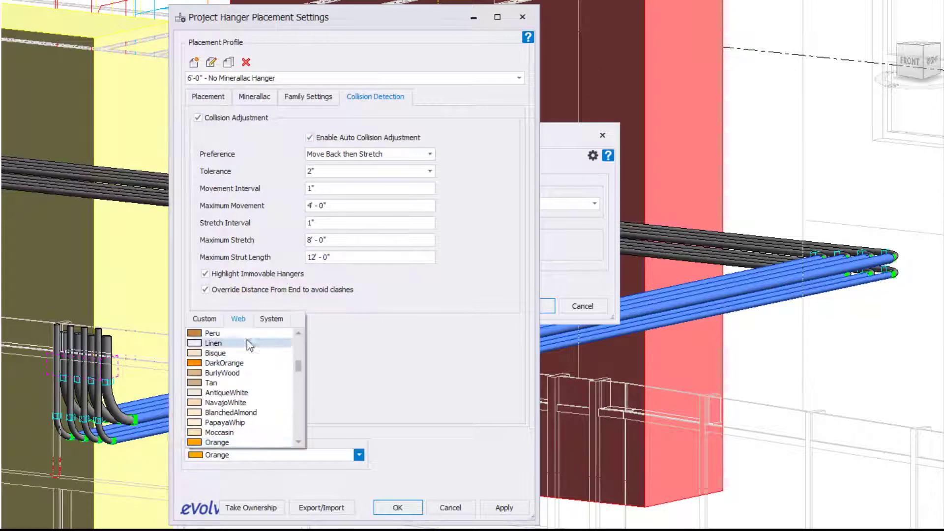
left_click(391, 335)
left_click(396, 506)
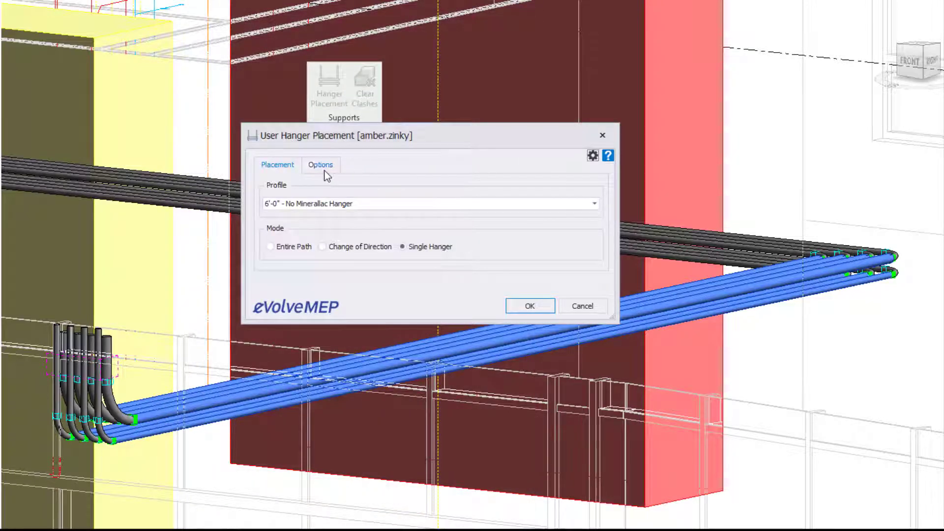
Attach hangers 6" below the level and place them along the entire path
left_click(322, 166)
mouse_move(396, 220)
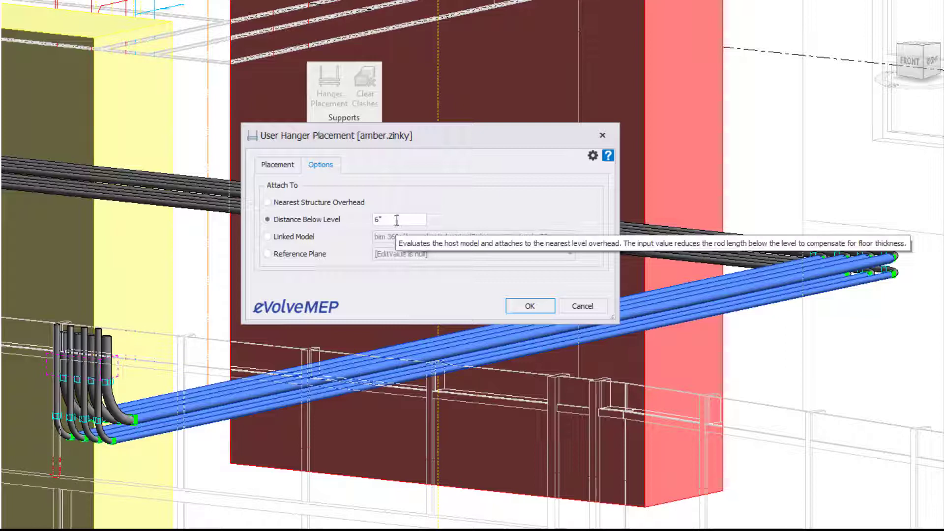
left_click(290, 238)
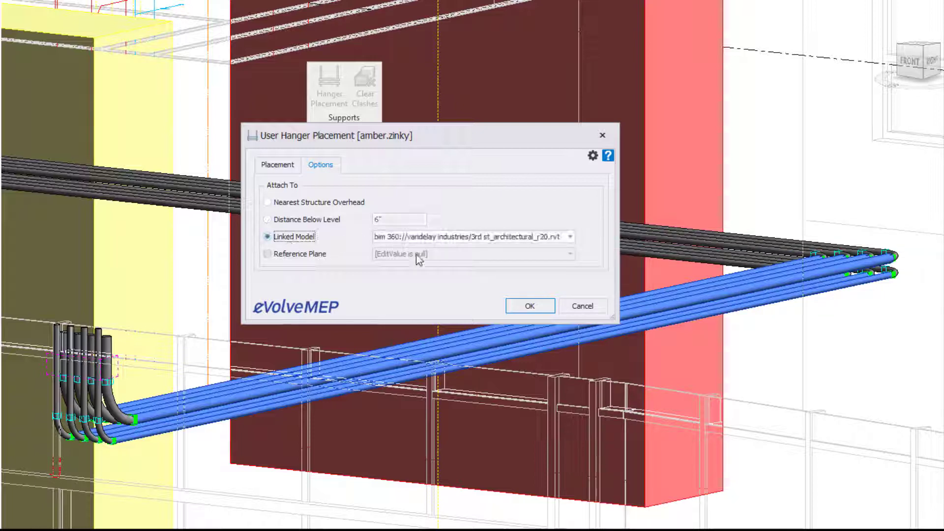
left_click(326, 224)
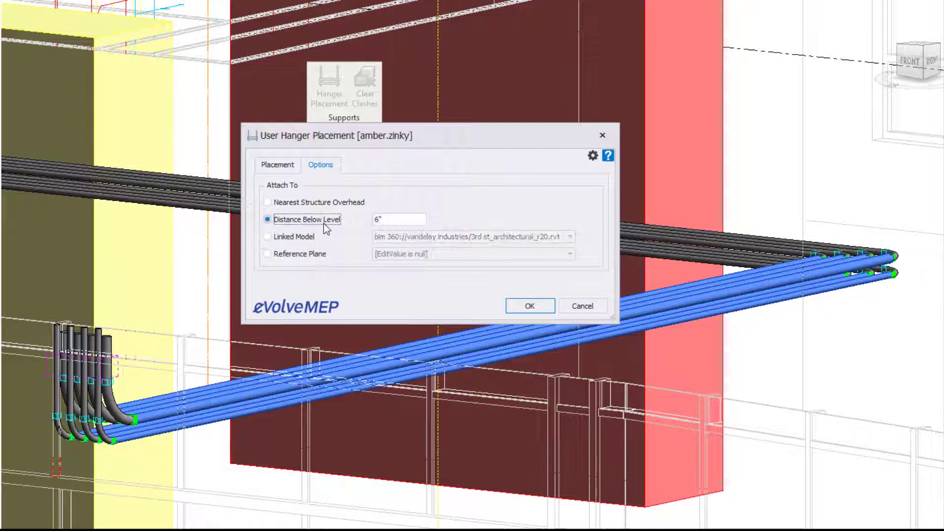
left_click(276, 166)
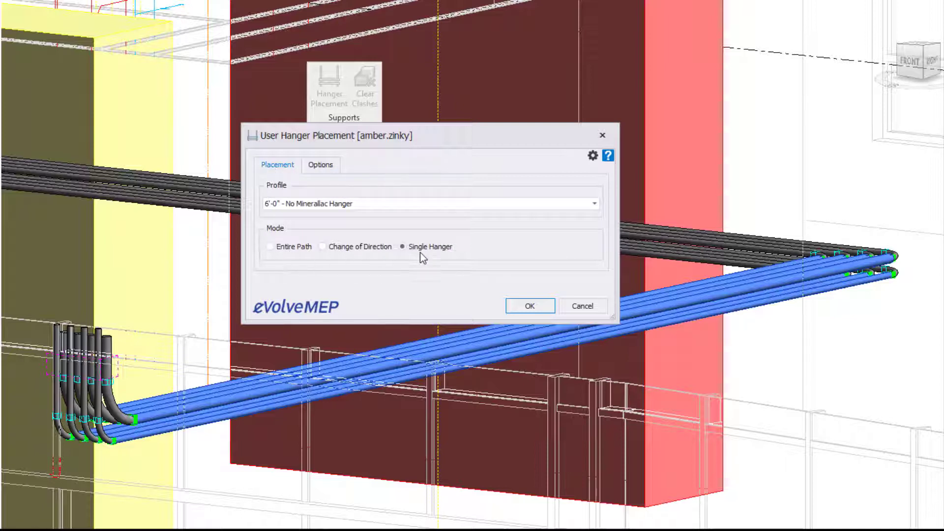
left_click(286, 248)
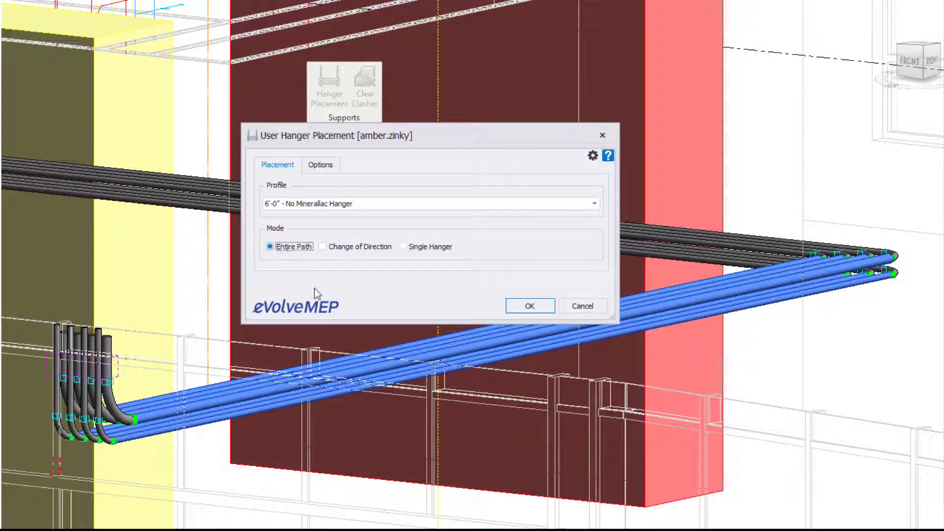
left_click(506, 306)
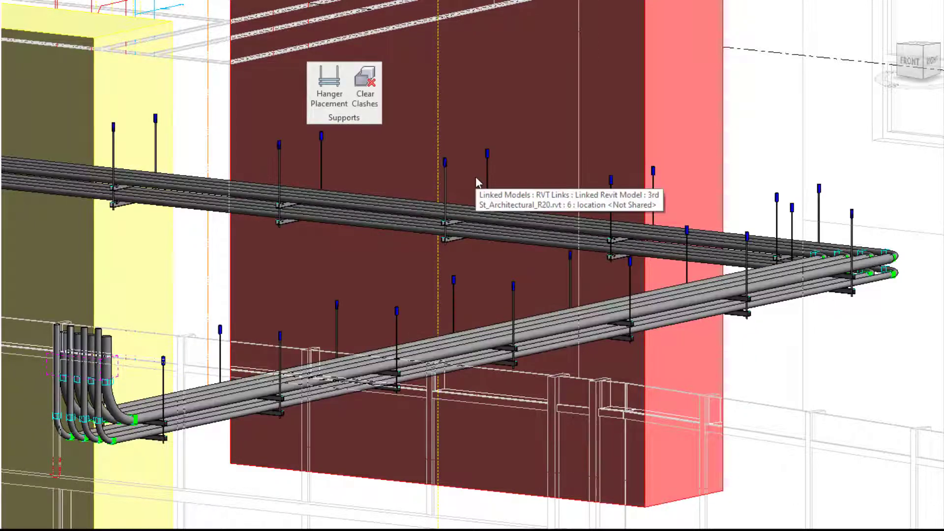
scroll(399, 378, "up", 4)
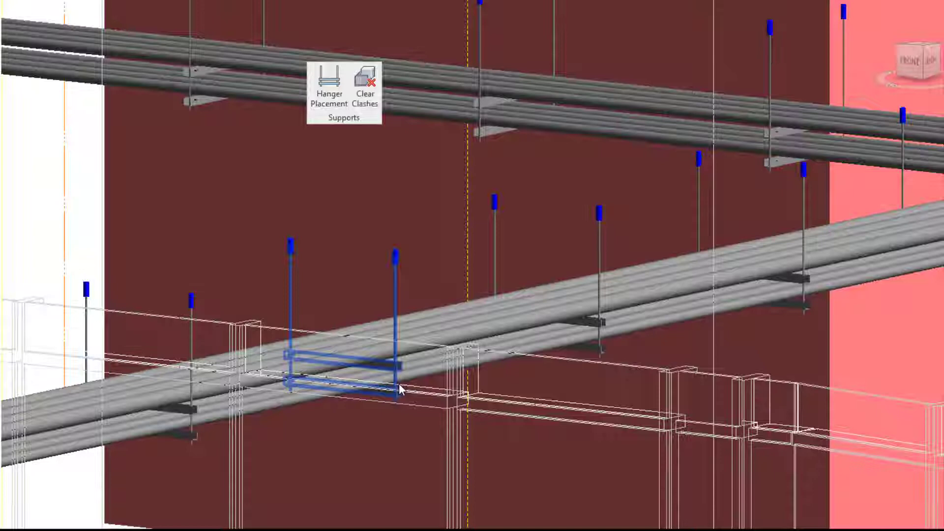
left_click(397, 386)
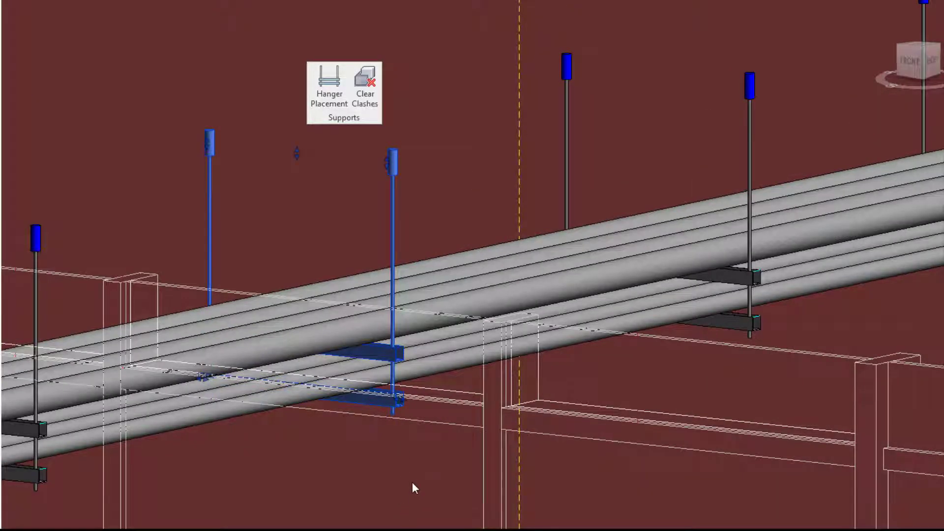
left_click(474, 132)
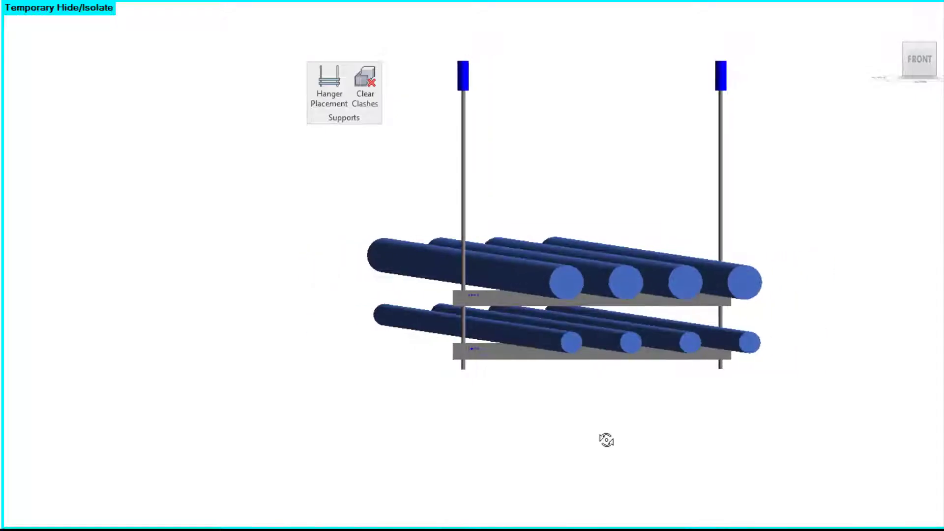
mouse_move(606, 439)
middle_mouse_down("shift")
mouse_move(596, 434)
mouse_move(601, 450)
mouse_move(600, 438)
middle_mouse_up("shift")
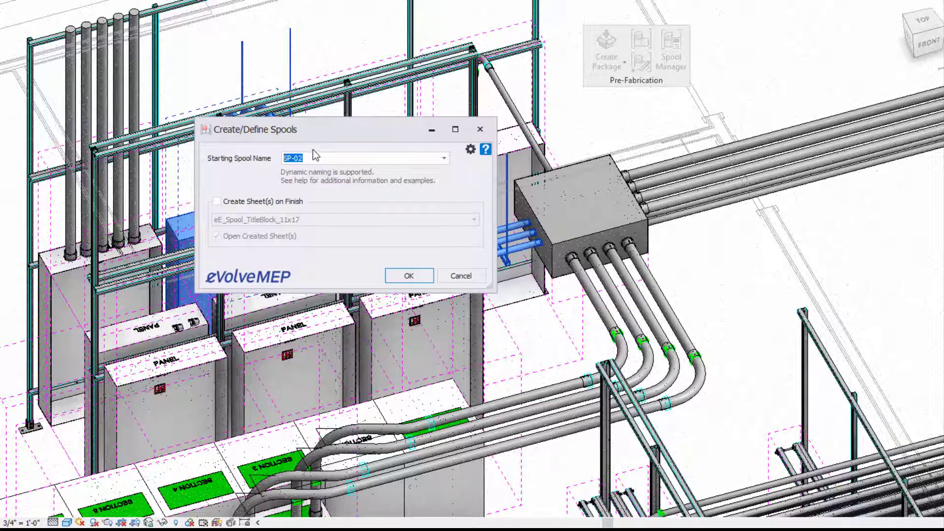
Keep SP-02 as the starting spool name and confirm the spool definition
left_click(389, 273)
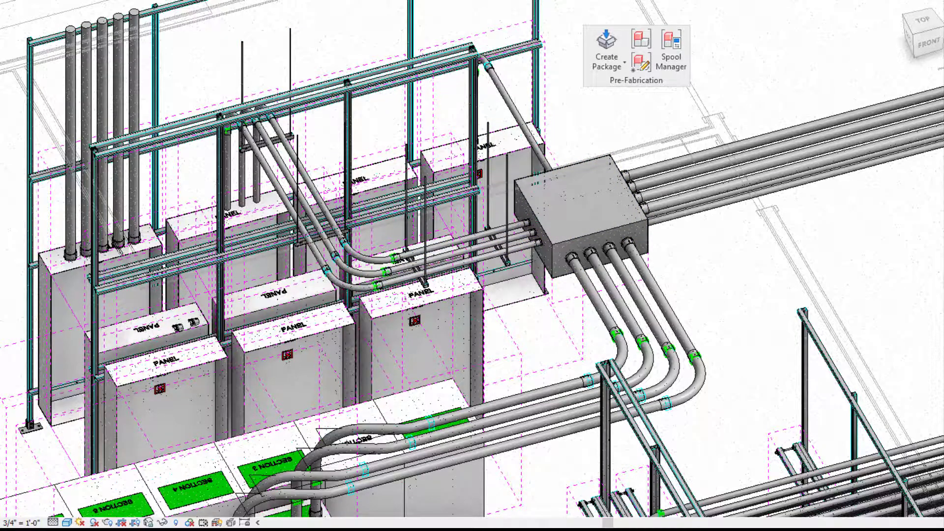
In the floor plan, drag the SP-02 spool tag down beside its conduits
key("ctrl+Tab")
scroll(244, 294, "up", 3)
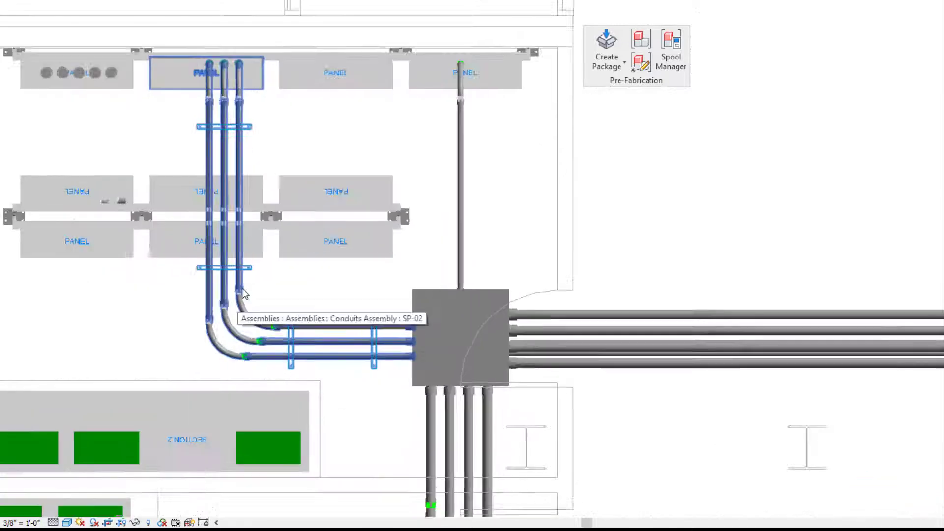
scroll(244, 294, "up", 2)
middle_click_drag(312, 280, 375, 341)
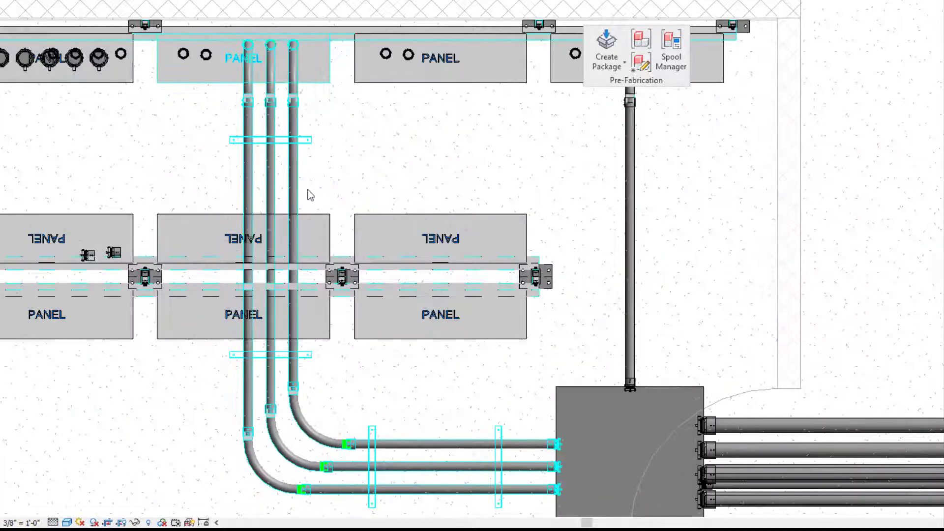
scroll(301, 179, "down", 2)
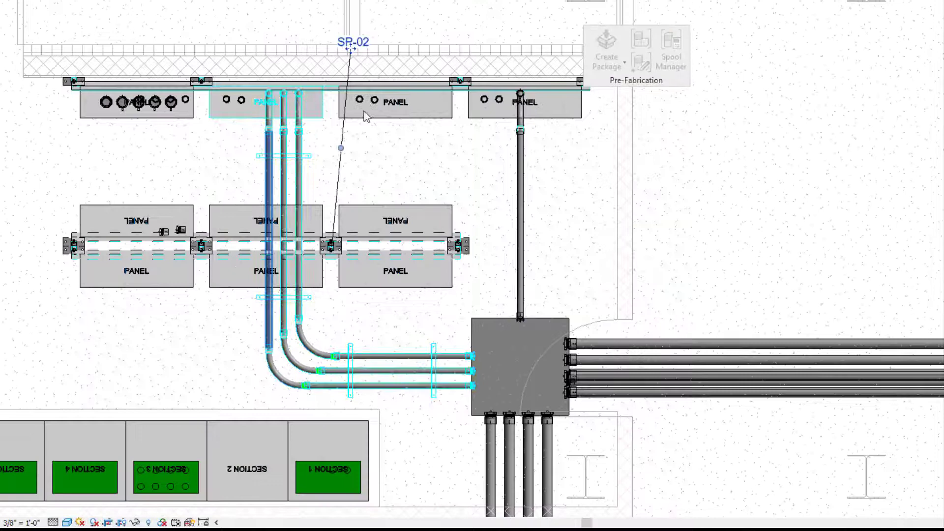
left_click_drag(354, 49, 380, 173)
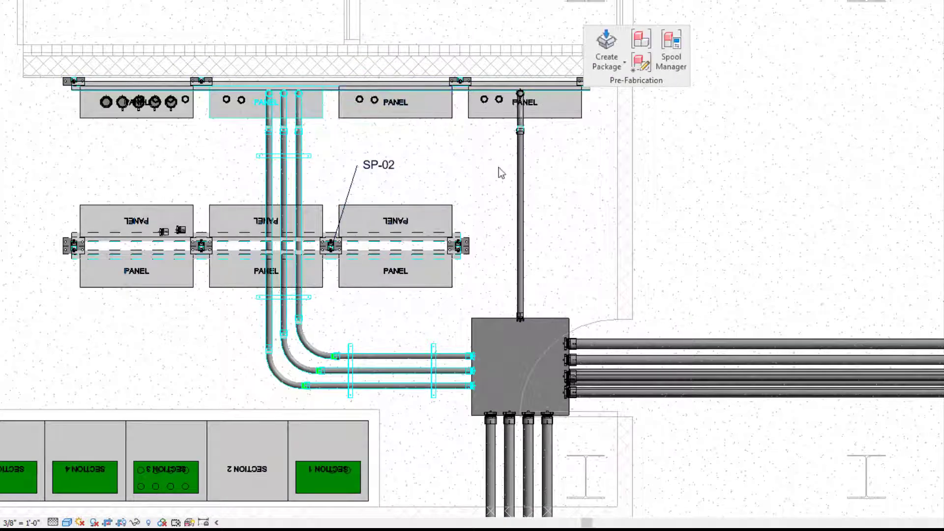
left_click(684, 58)
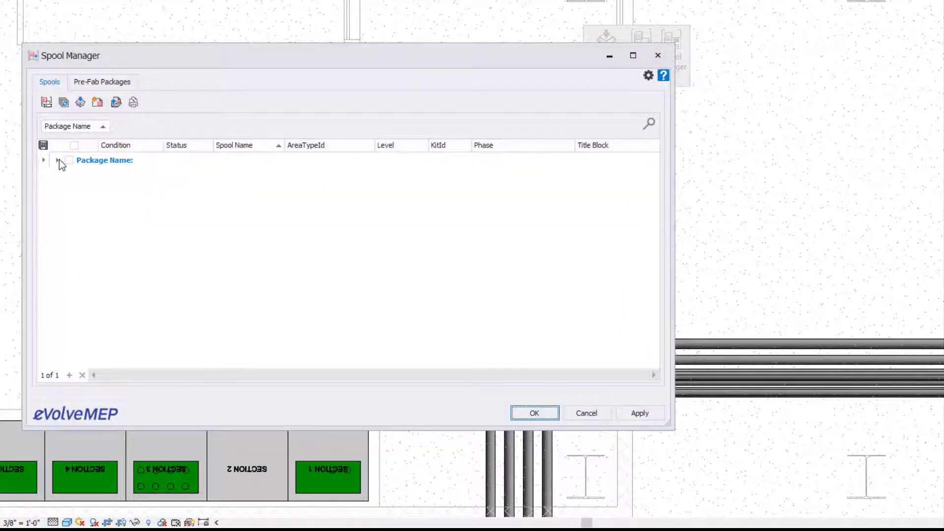
Generate a sheet for spool SP-02 using the eE_Spool_TitleBlock_11x17 title block
left_click(57, 160)
left_click(75, 175)
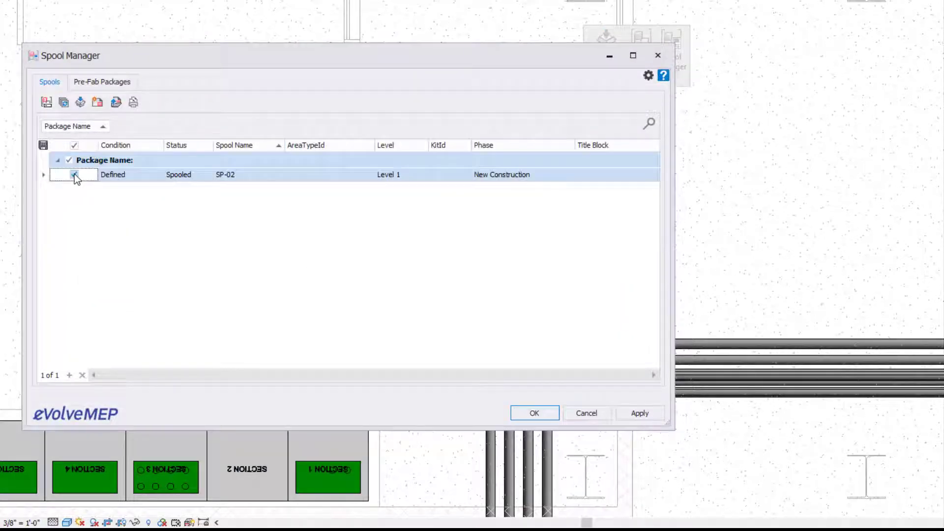
left_click(97, 102)
left_click(453, 198)
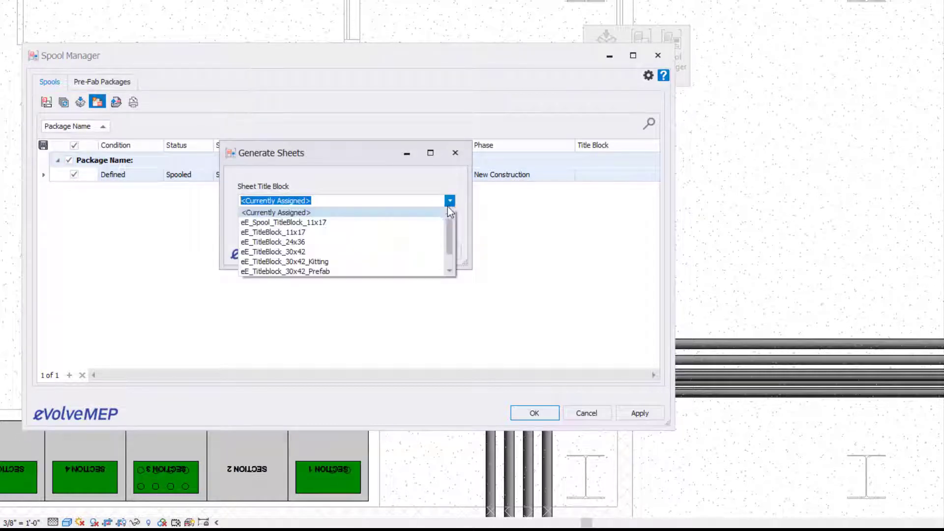
left_click(338, 226)
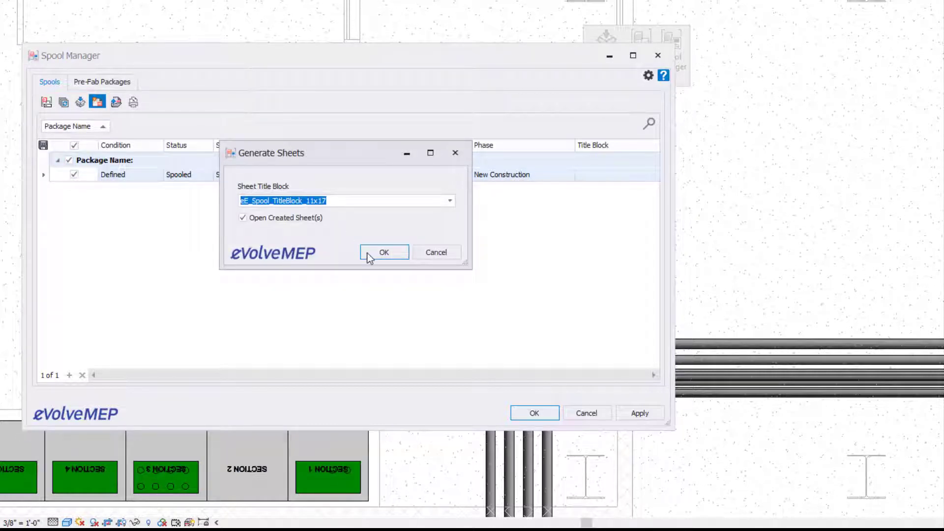
left_click(372, 252)
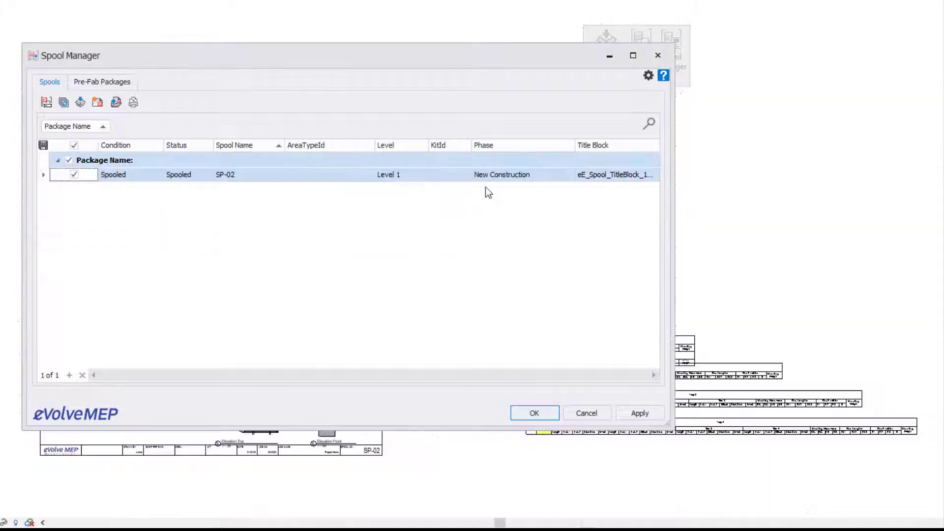
Move the split-off Cut List schedule piece below the BOM
left_click(657, 56)
scroll(106, 390, "up", 5)
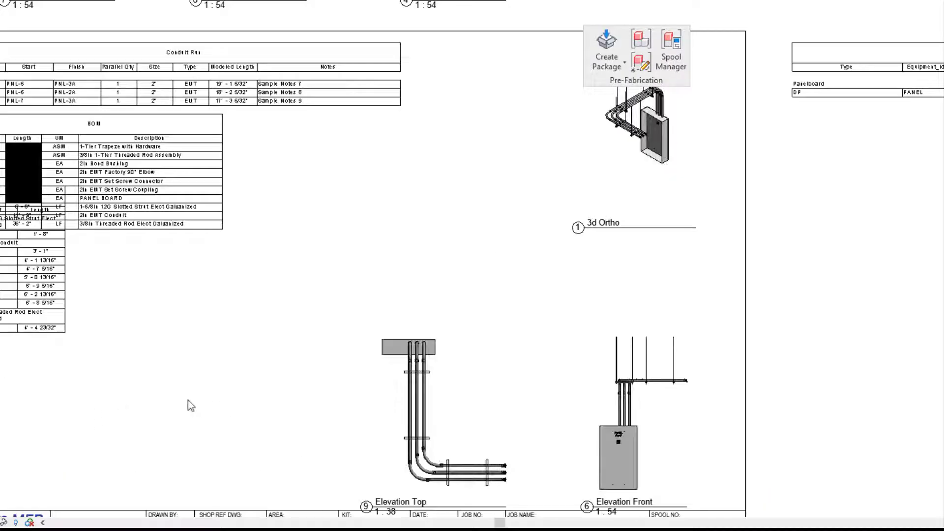
middle_click_drag(219, 393, 422, 364)
left_click(209, 260)
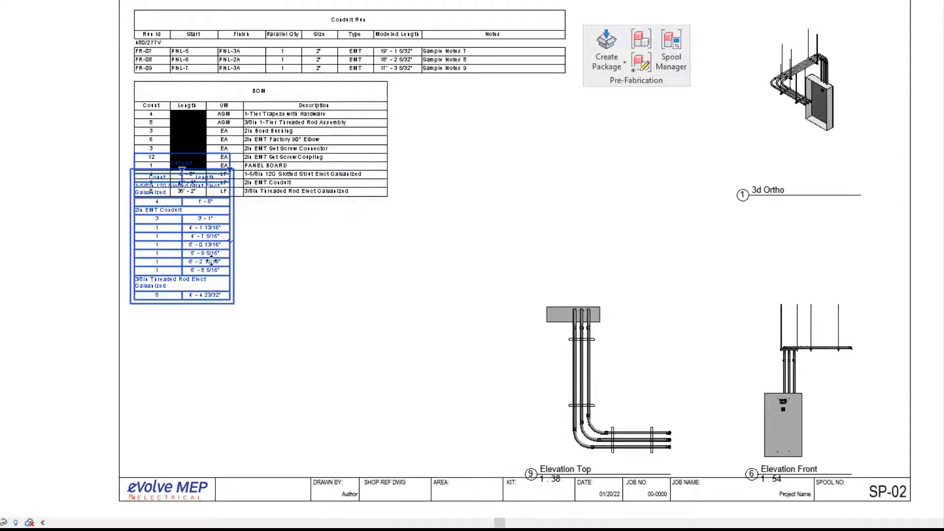
left_click_drag(209, 260, 212, 330)
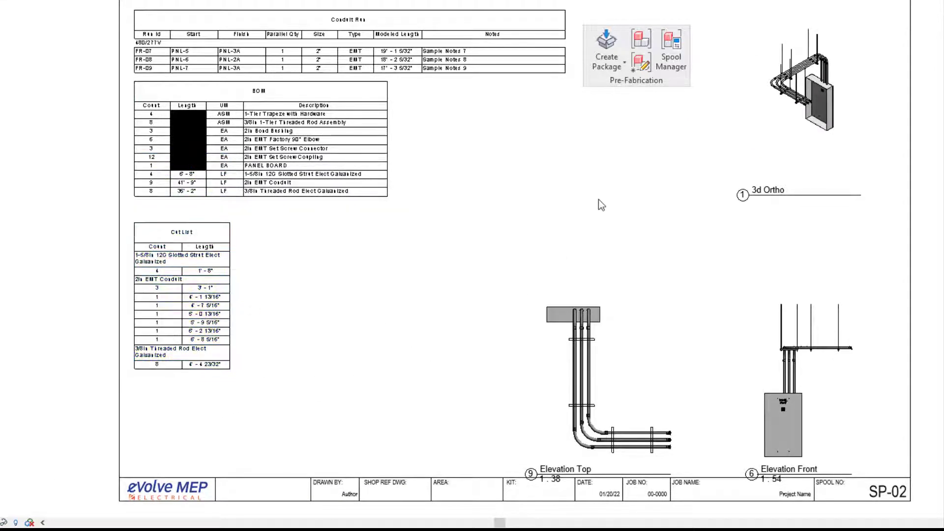
Move the Elevation Top and Elevation Front views higher on the sheet
middle_click_drag(602, 211, 550, 208)
left_click(731, 283)
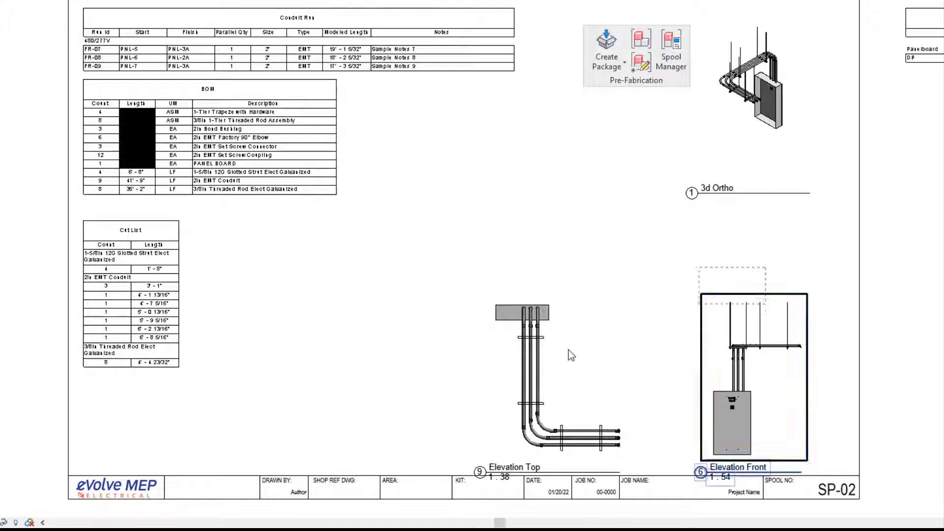
left_click(570, 354)
left_click_drag(565, 344, 564, 298)
left_click(355, 339)
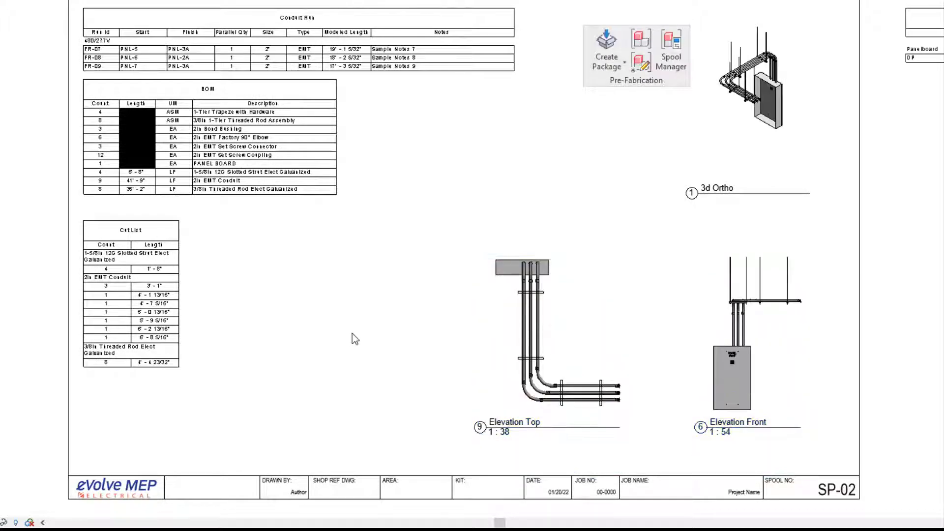
scroll(118, 229, "up", 3)
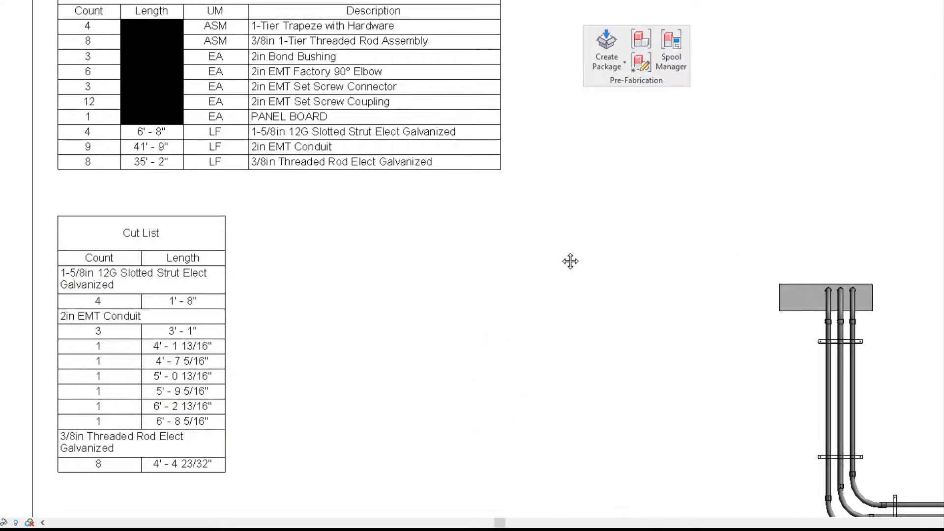
middle_click_drag(570, 261, 574, 448)
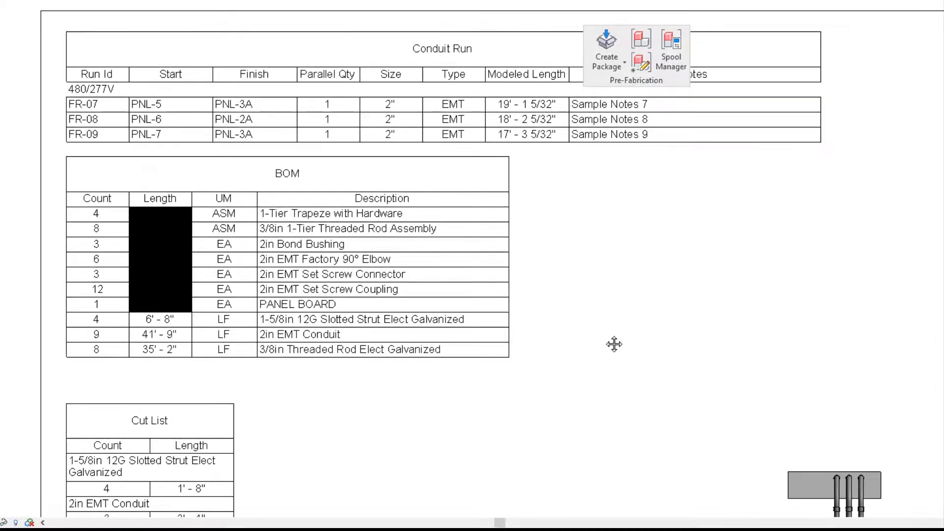
middle_click_drag(614, 344, 343, 280)
scroll(611, 400, "down", 5)
scroll(402, 293, "down", 2)
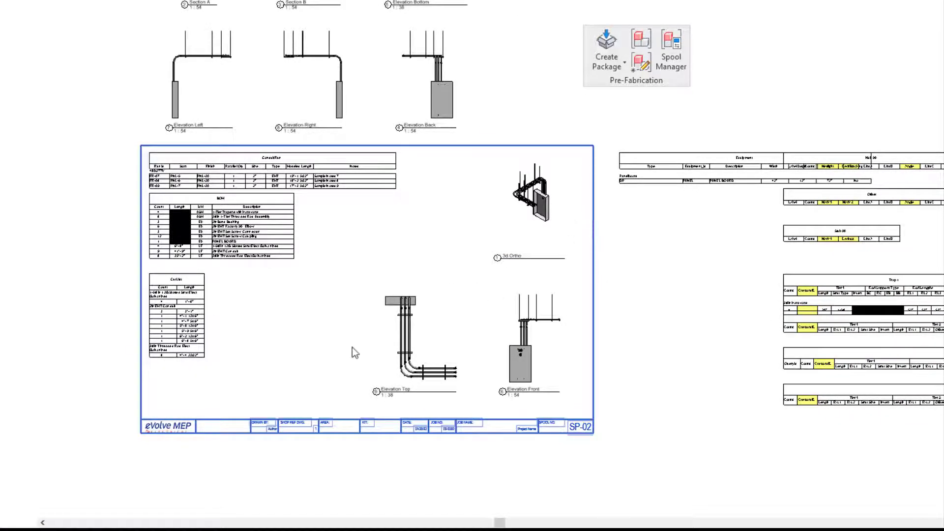
key("ctrl+Tab")
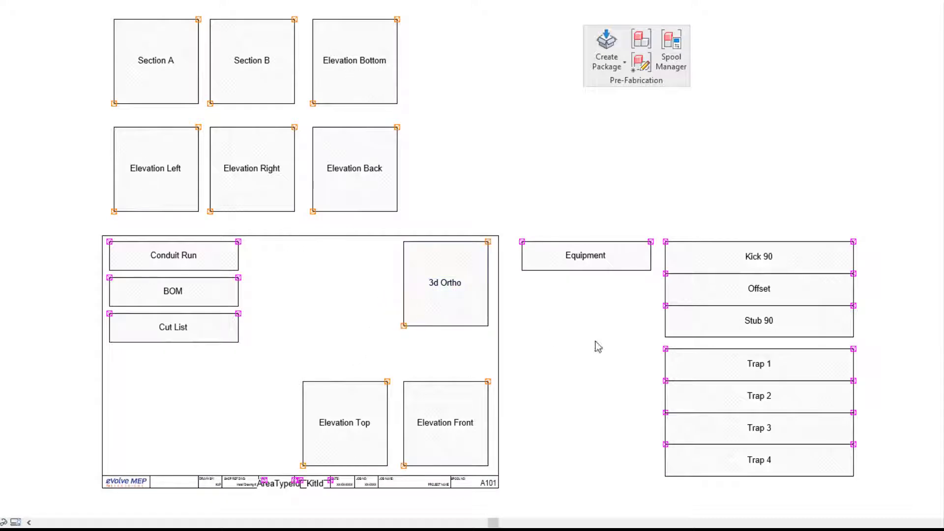
left_click(600, 262)
left_click_drag(600, 262, 613, 310)
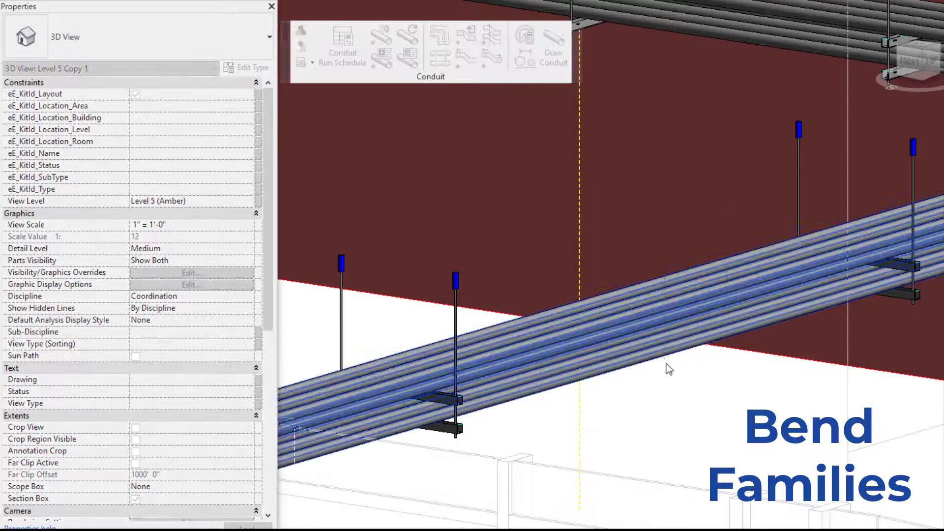
Split the parallel conduit bundle with eight EMT SetScrew couplings at one location
left_click(638, 303)
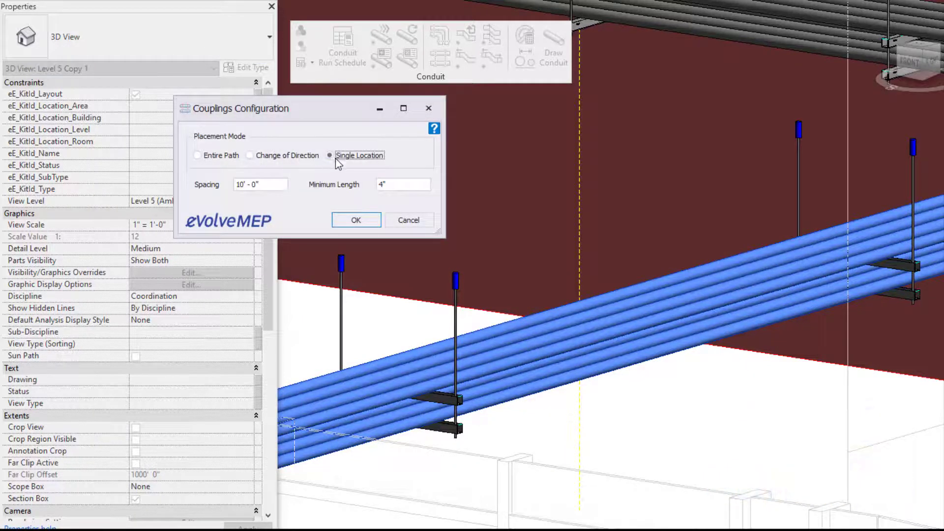
left_click(357, 222)
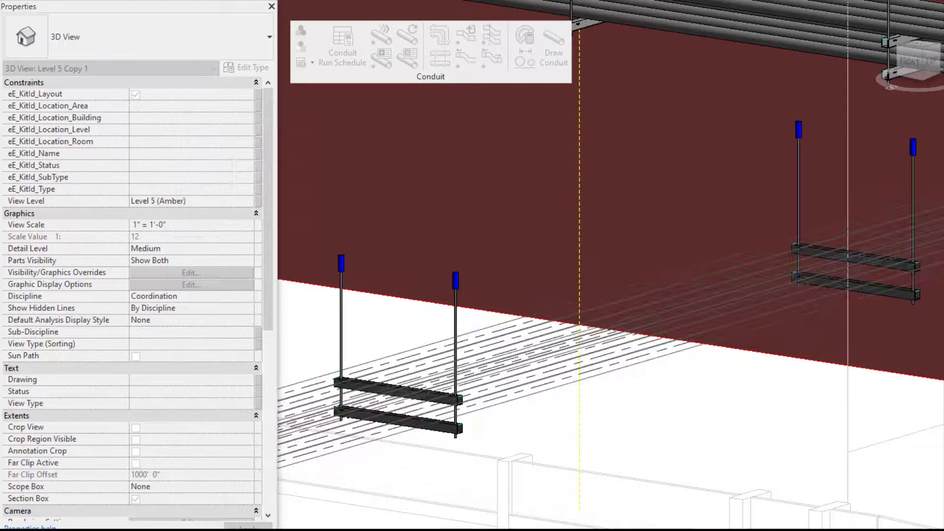
left_click(693, 289)
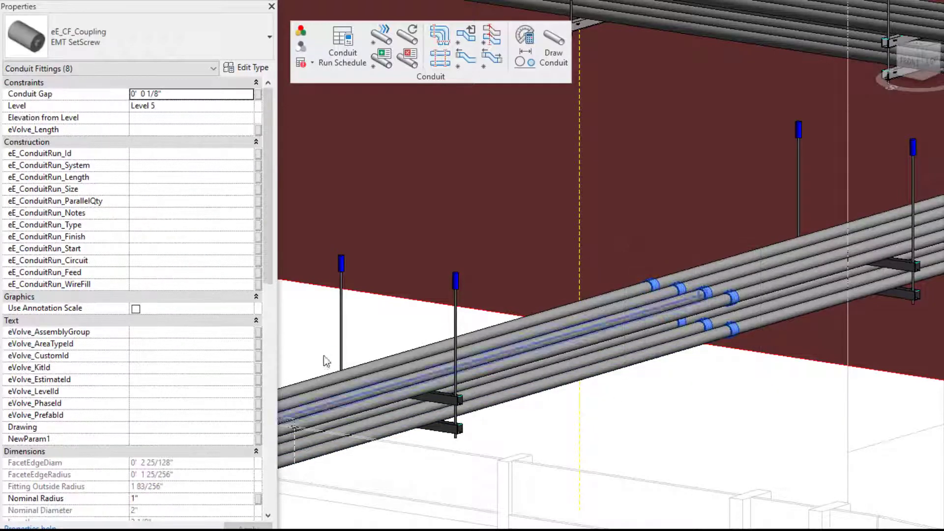
Temporarily isolate the eight couplings (HI) and centre them in the view
key("h")
key("i")
middle_click_drag(723, 388, 538, 417)
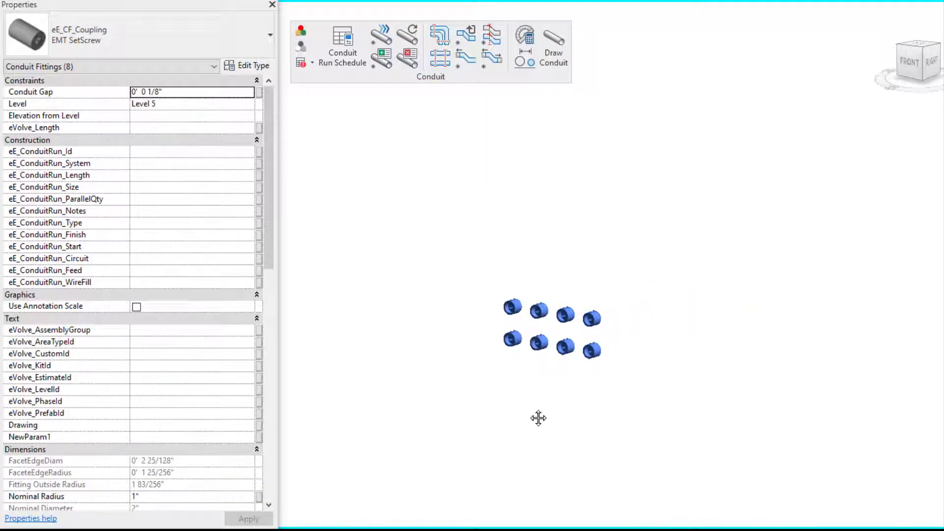
scroll(540, 401, "up", 1)
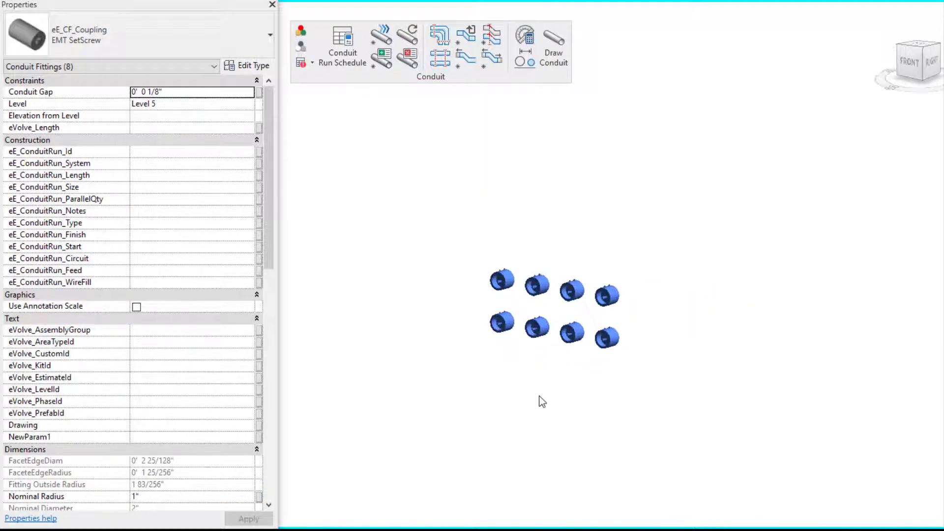
Swap the couplings to eE_CN_Offset_v9 EMT Set Screw and convert them to 1'-0" 30° offsets
left_click(80, 41)
type("off")
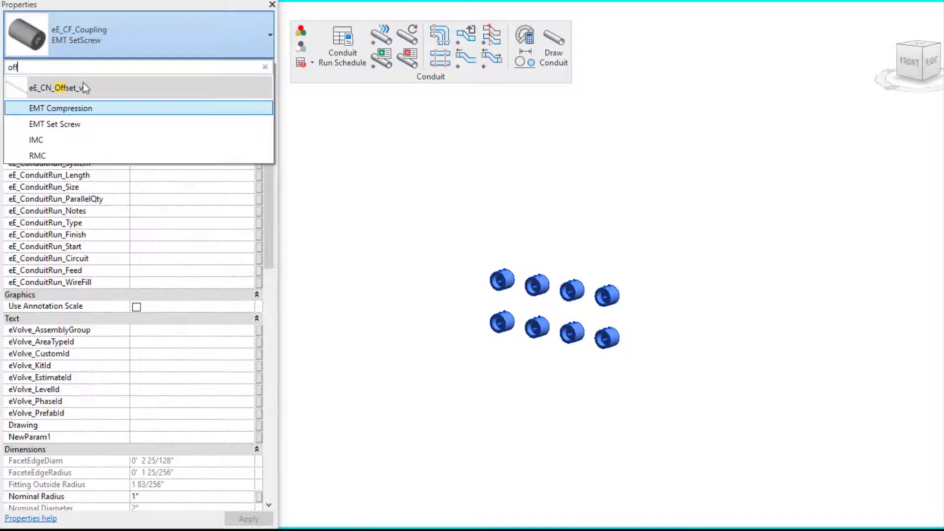
left_click(78, 124)
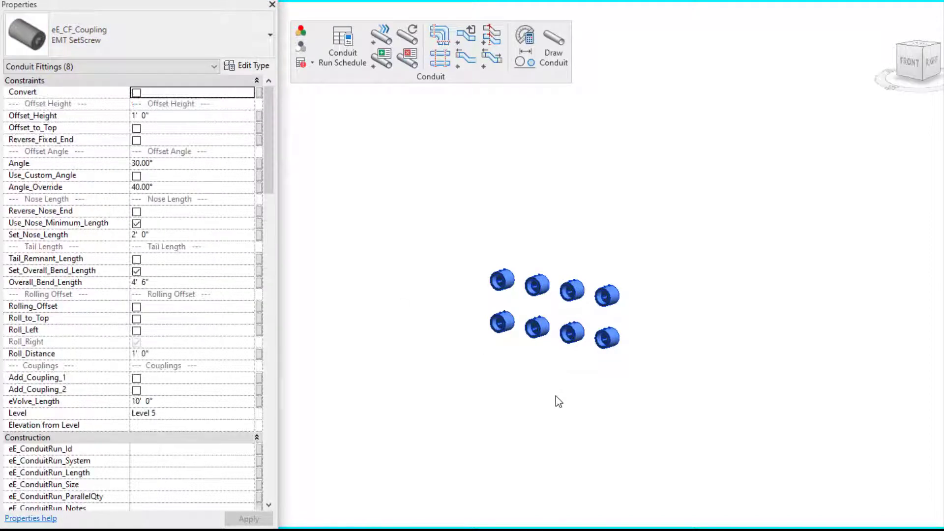
middle_click_drag(558, 401, 640, 377)
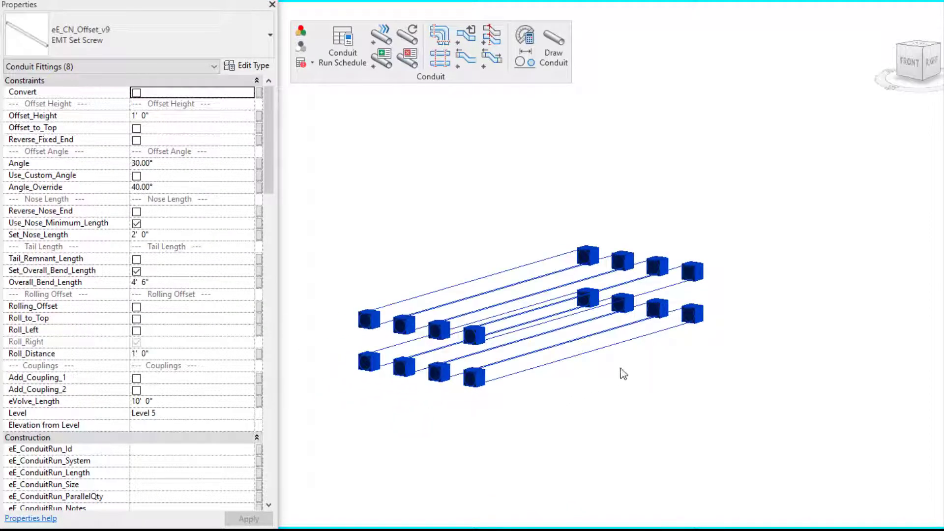
left_click(136, 92)
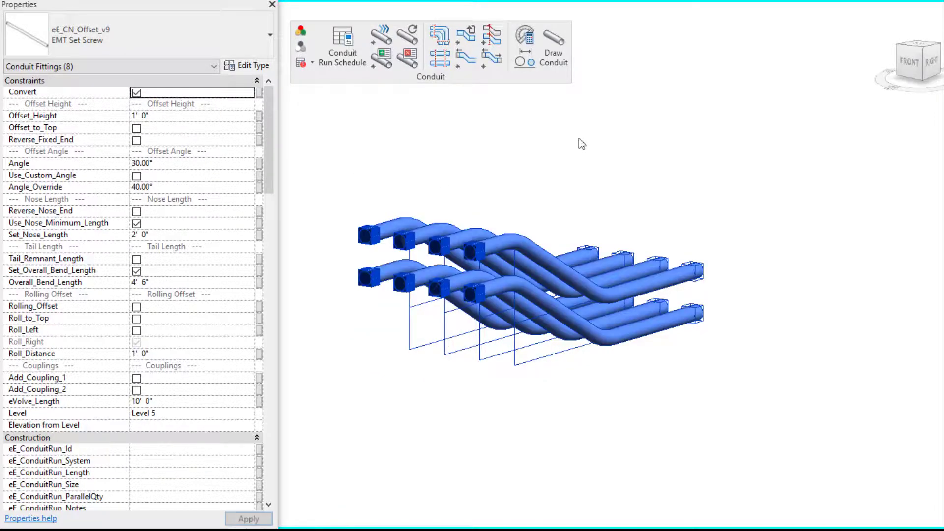
middle_click_drag(740, 426, 570, 399, "shift")
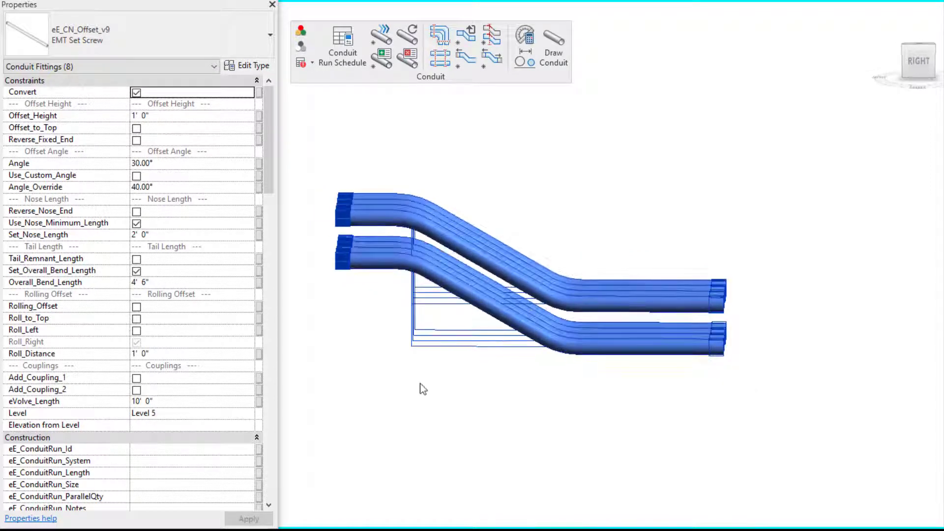
Try Rolling_Offset with Roll_Left on the offsets, then turn Roll_Left back off
left_click(136, 306)
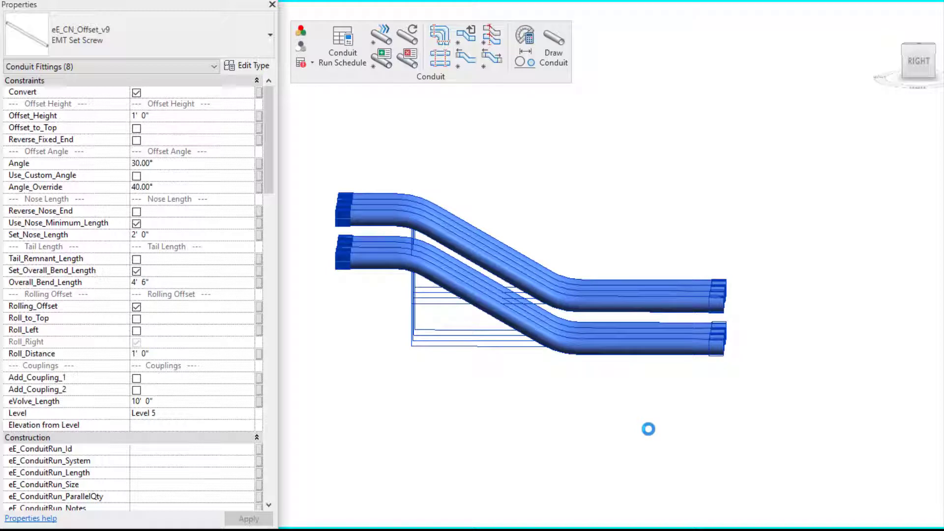
middle_click_drag(657, 436, 419, 457, "shift")
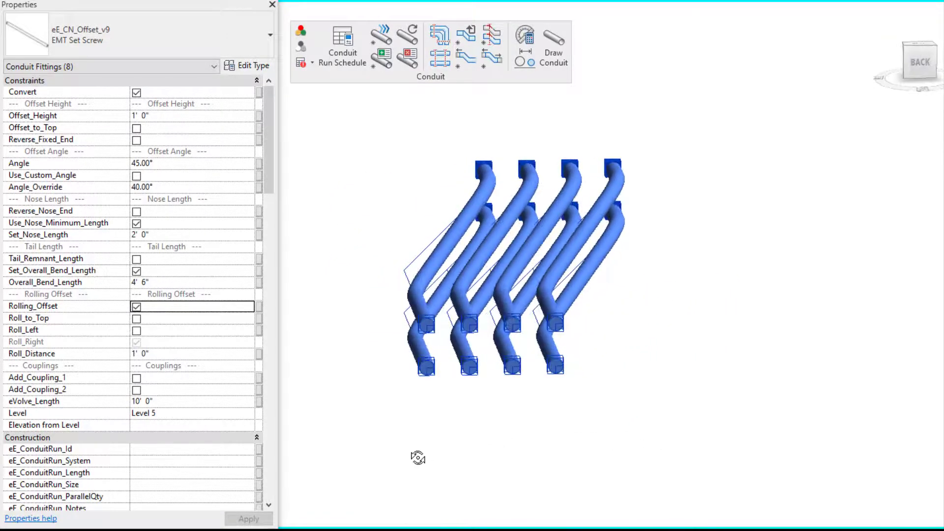
left_click(139, 331)
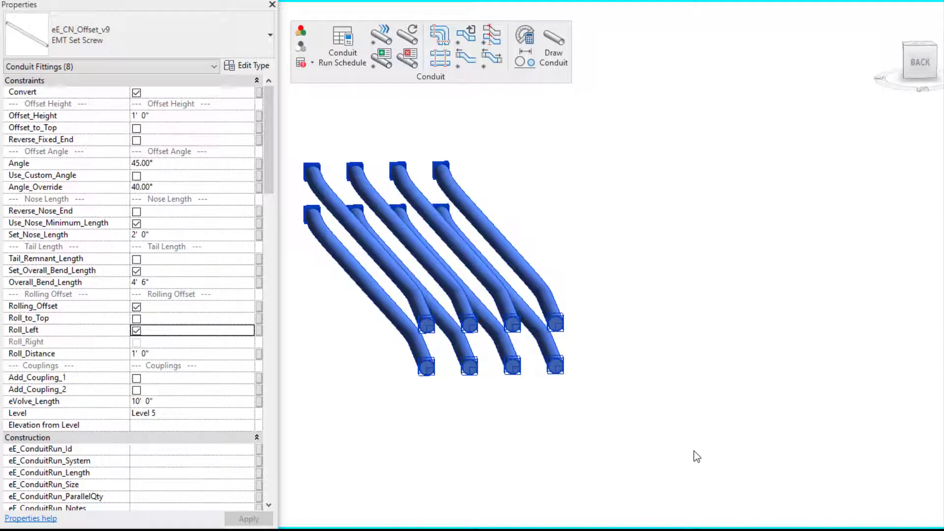
middle_click_drag(697, 456, 512, 467, "shift")
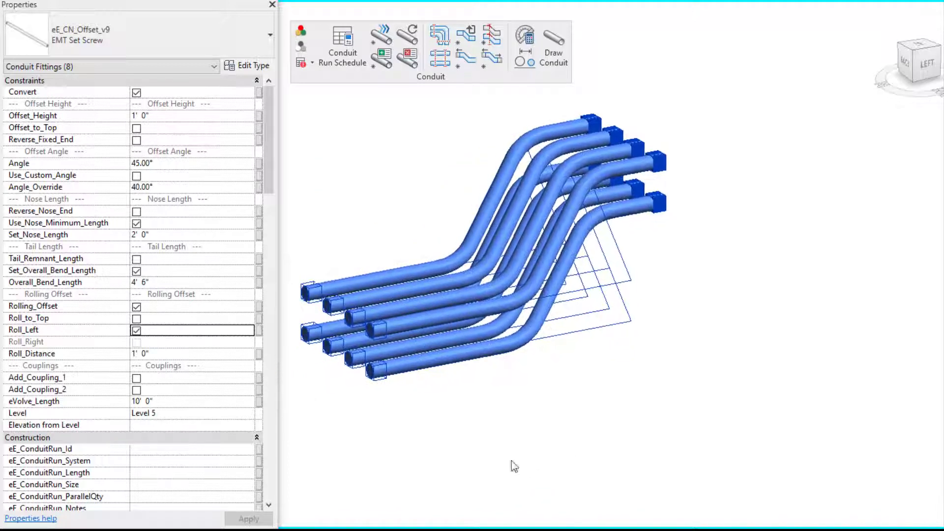
left_click(136, 331)
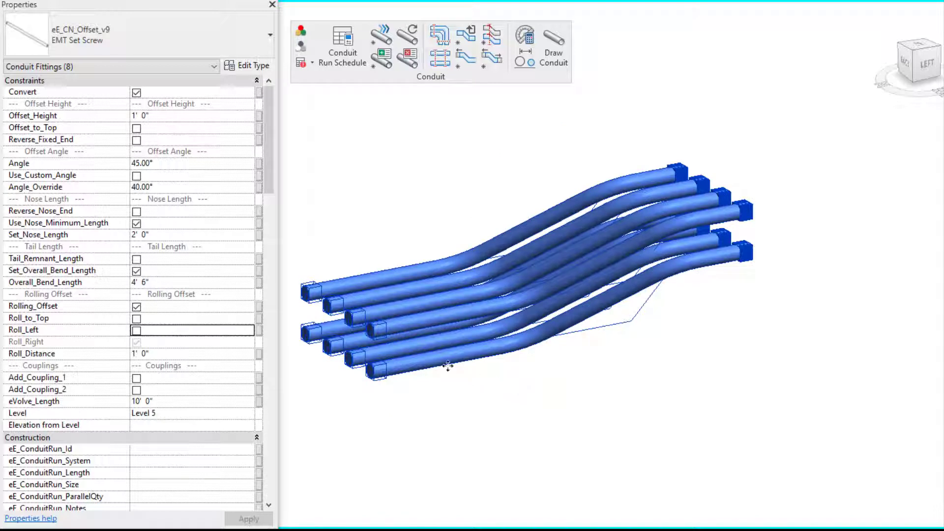
Reverse the offsets' fixed end and turn Rolling_Offset back off, leaving plain offset bends
left_click(136, 140)
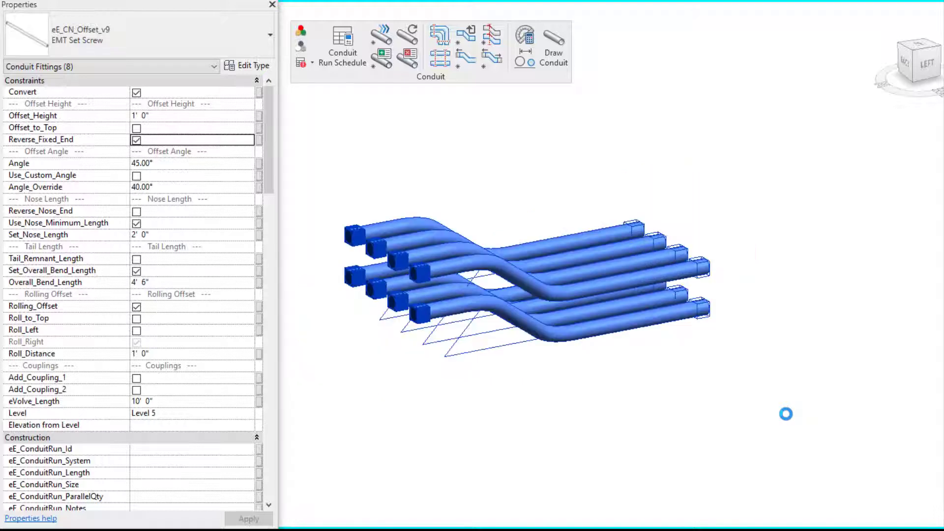
middle_click_drag(783, 413, 419, 438, "shift")
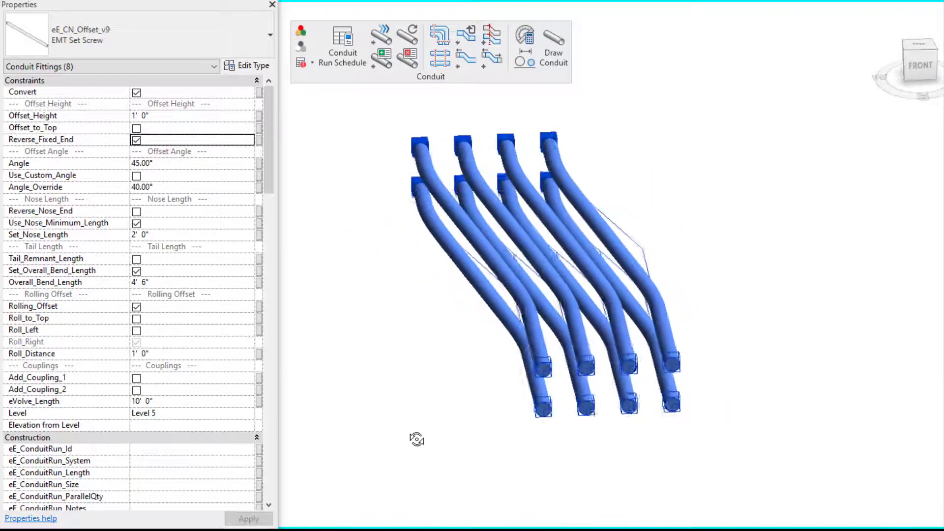
left_click(136, 307)
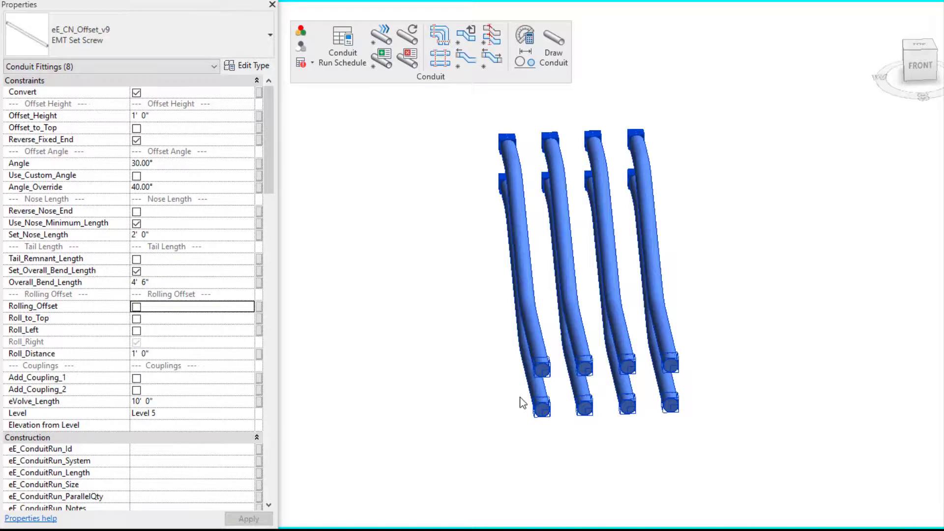
middle_click_drag(533, 386, 791, 384, "shift")
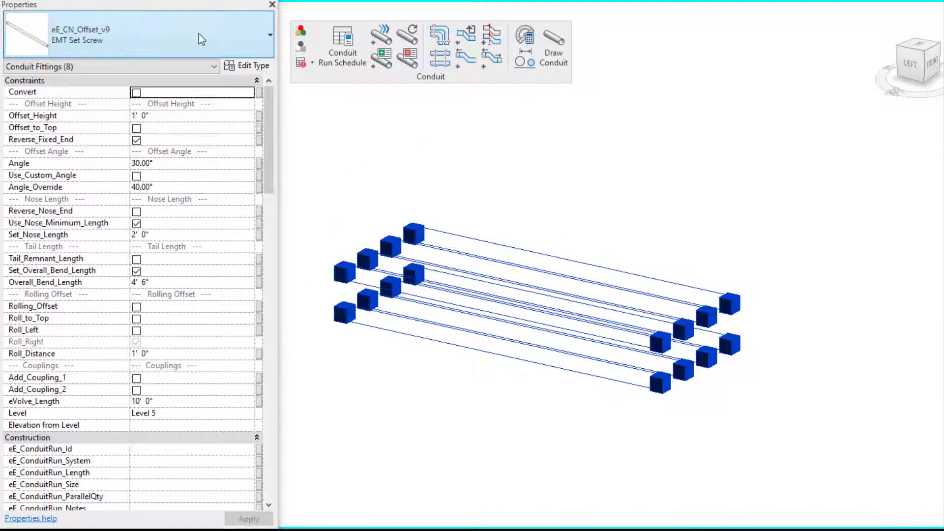
Swap the fittings to the eE_CN_4Point_Saddle_v9 EMT Set Screw type via a 'sadd' search
left_click(199, 34)
type("sadd")
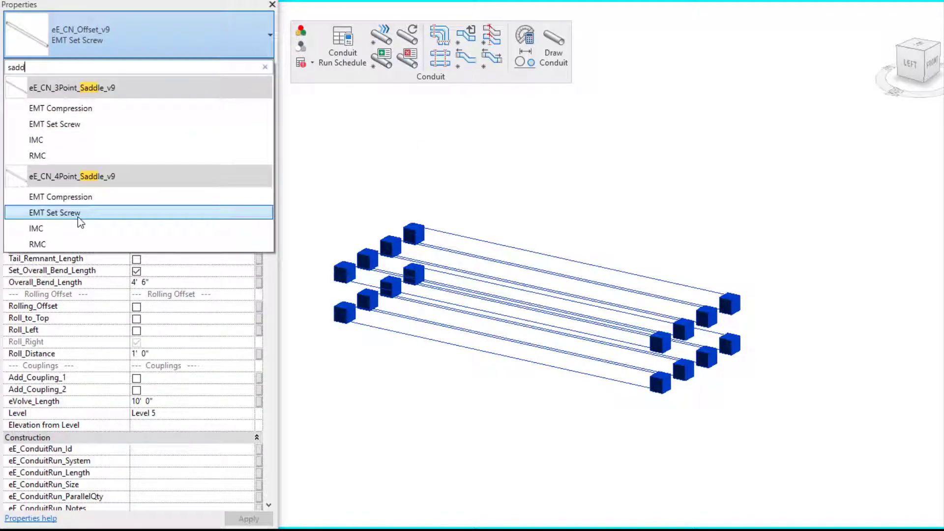
left_click(139, 213)
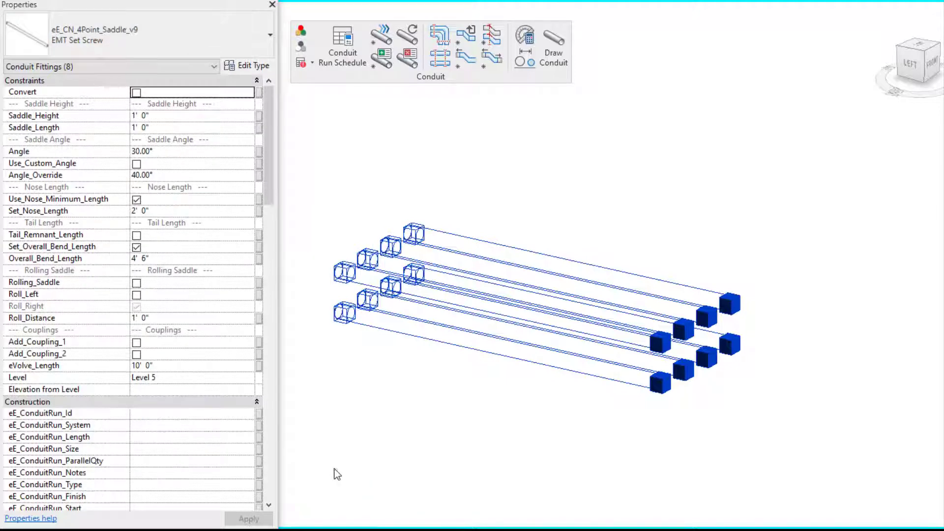
Convert the saddles into solid bent conduit and turn on Rolling_Saddle
left_click(136, 92)
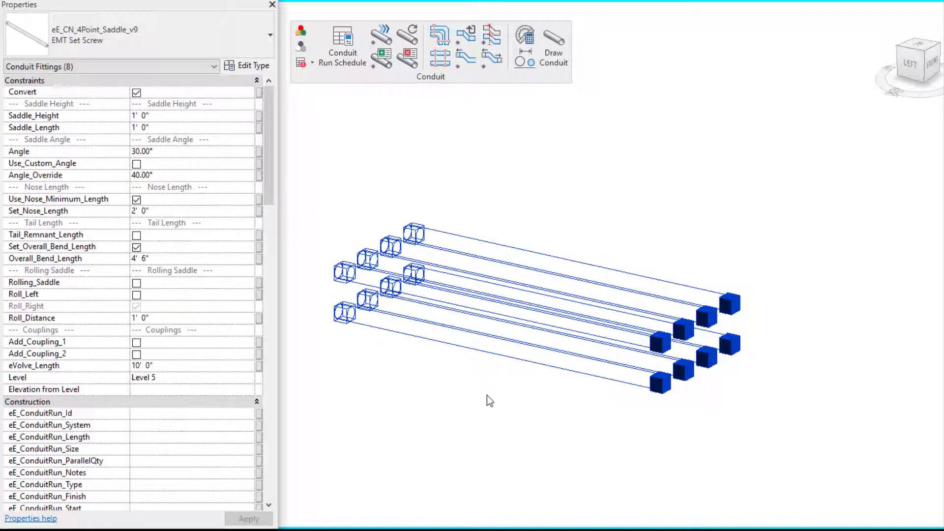
middle_click_drag(502, 451, 520, 417, "shift")
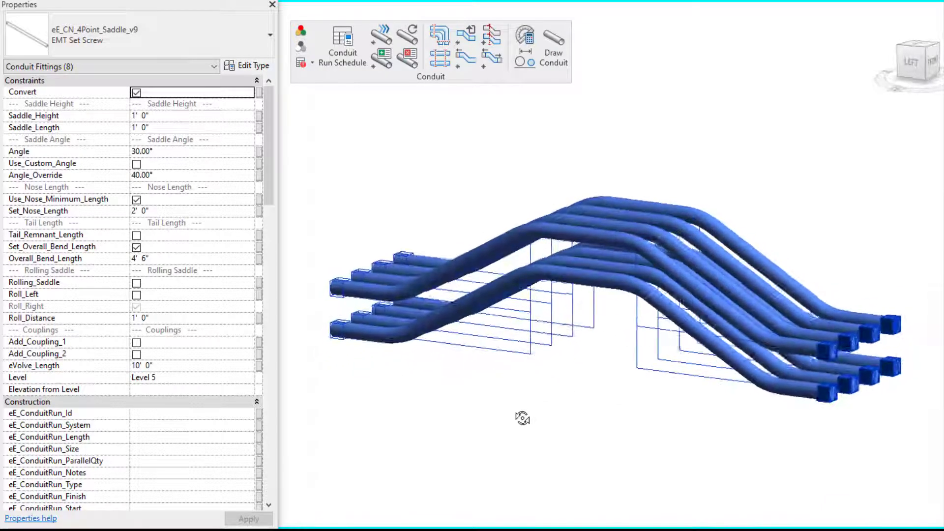
left_click(137, 283)
Orbit to the front to review the eight rolling saddles stacked in two tiers of four
middle_click_drag(659, 448, 525, 451, "shift")
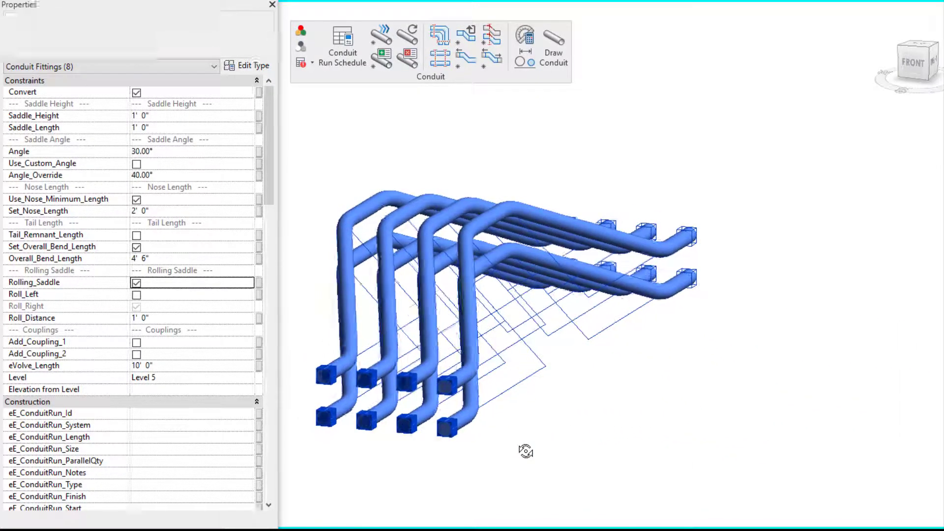